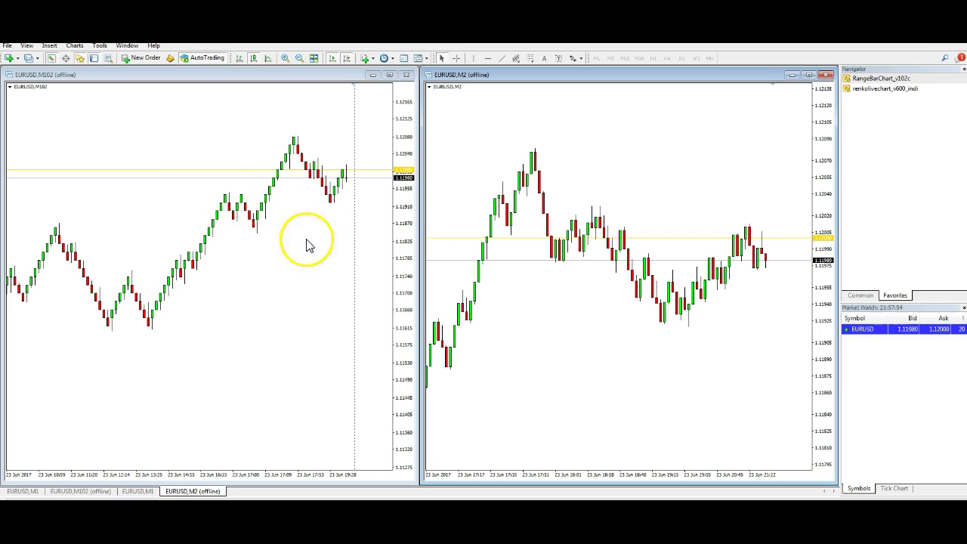
- Zoom in on the left EURUSD M102 chart and stretch its price scale vertically
{"action": "left_click", "coordinate": [278, 295]}
{"action": "key", "text": "plus"}
{"action": "key", "text": "plus"}
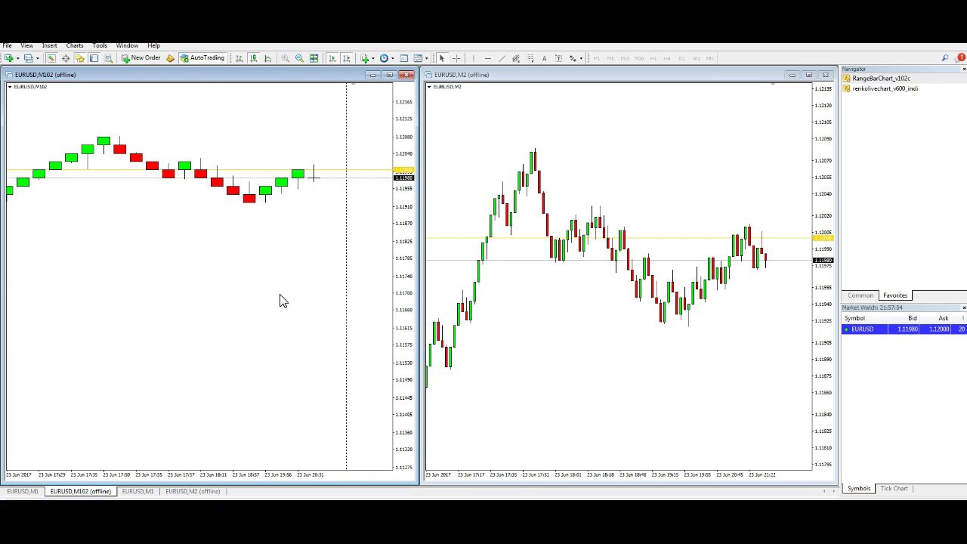
{"action": "left_click_drag", "start_coordinate": [409, 281], "coordinate": [411, 143]}
{"action": "left_click_drag", "start_coordinate": [410, 227], "coordinate": [386, 254]}
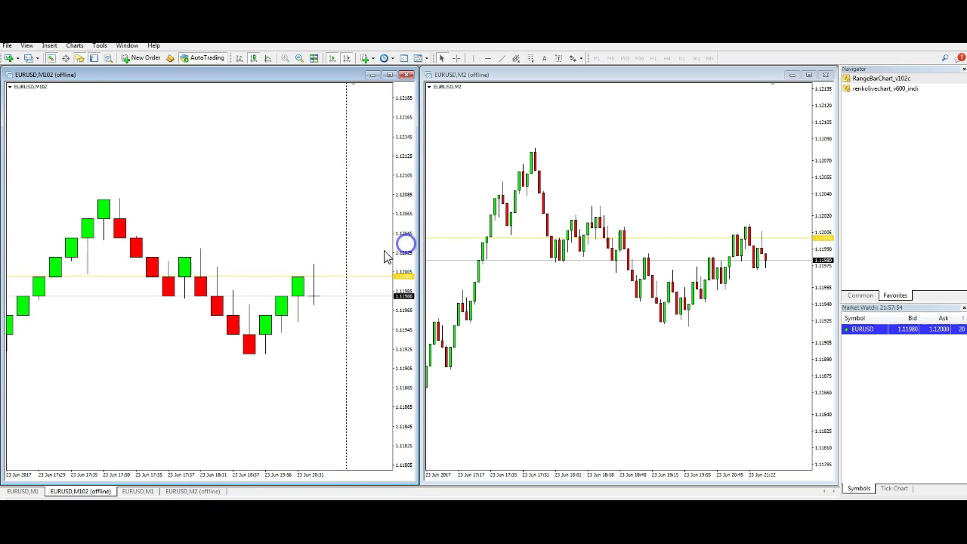
- Inspect the low red candles on the M102 chart with the crosshair
{"action": "middle_click", "coordinate": [253, 346]}
{"action": "left_click", "coordinate": [254, 350]}
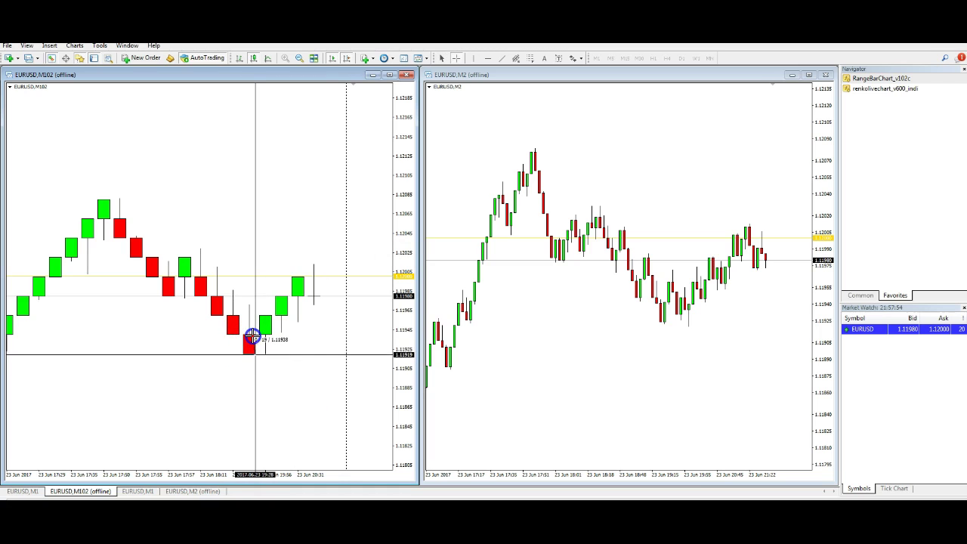
{"action": "left_click", "coordinate": [253, 340]}
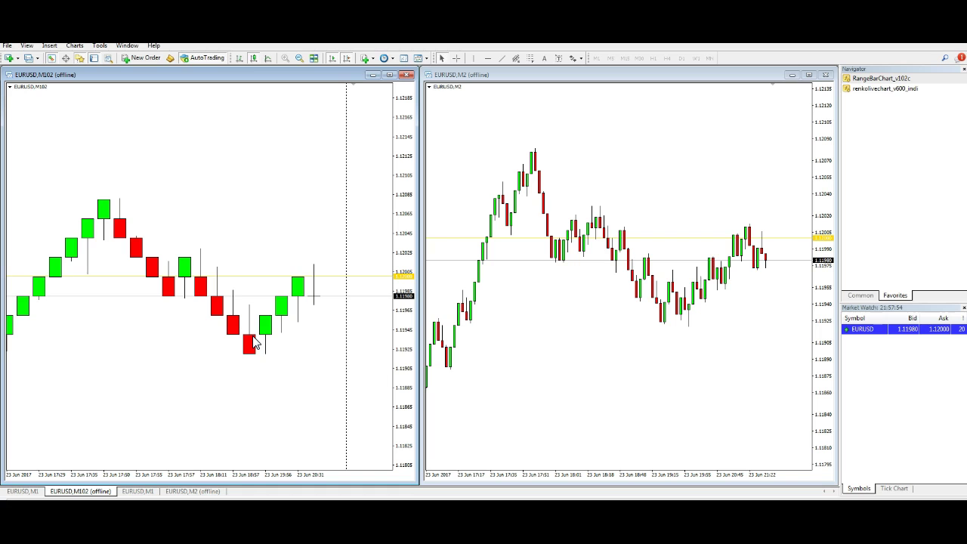
{"action": "mouse_move", "coordinate": [254, 344]}
{"action": "left_mouse_down"}
{"action": "mouse_move", "coordinate": [231, 292]}
{"action": "mouse_move", "coordinate": [276, 313]}
{"action": "mouse_move", "coordinate": [245, 341]}
{"action": "left_mouse_up"}
{"action": "middle_click", "coordinate": [248, 334]}
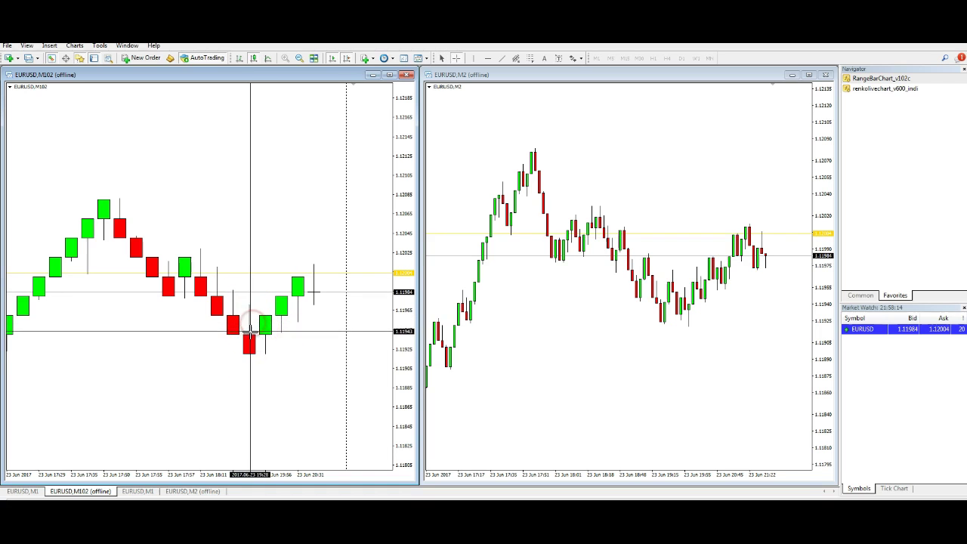
{"action": "middle_click", "coordinate": [255, 283]}
{"action": "middle_click", "coordinate": [234, 345]}
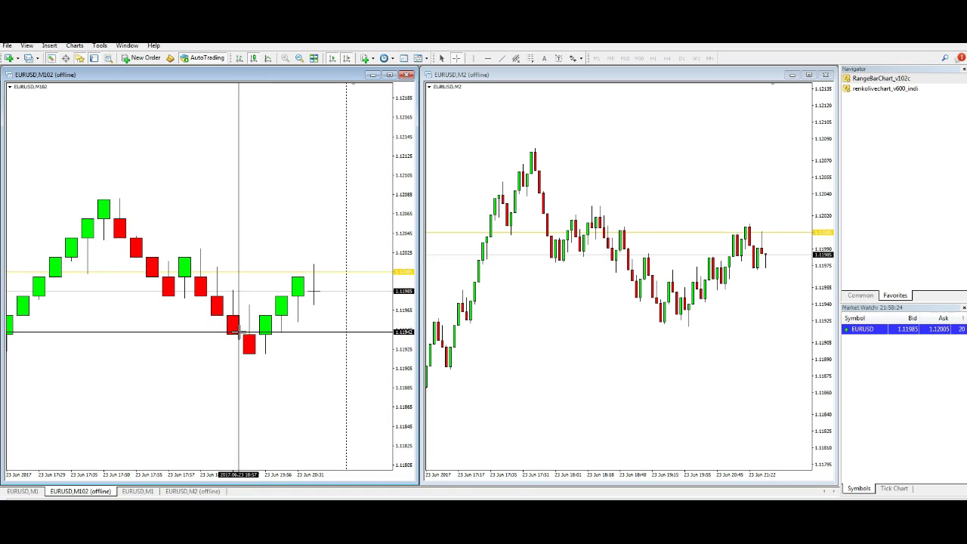
- Measure bar counts and price distances from the anchored red candle, including toward the 18:57 candle
{"action": "left_click", "coordinate": [239, 338]}
{"action": "left_click_drag", "start_coordinate": [249, 348], "coordinate": [247, 306]}
{"action": "middle_click", "coordinate": [238, 342]}
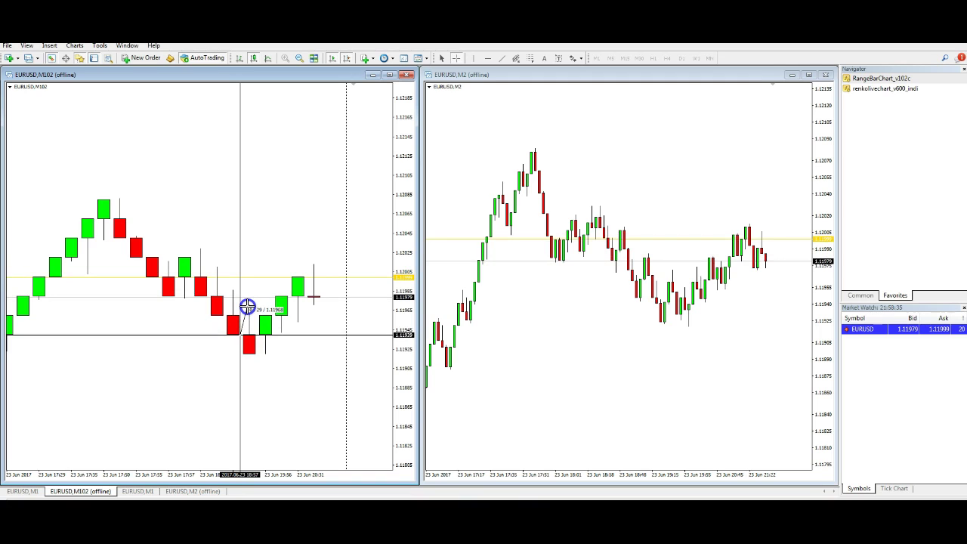
{"action": "left_click_drag", "start_coordinate": [247, 306], "coordinate": [242, 328]}
{"action": "middle_click", "coordinate": [255, 335]}
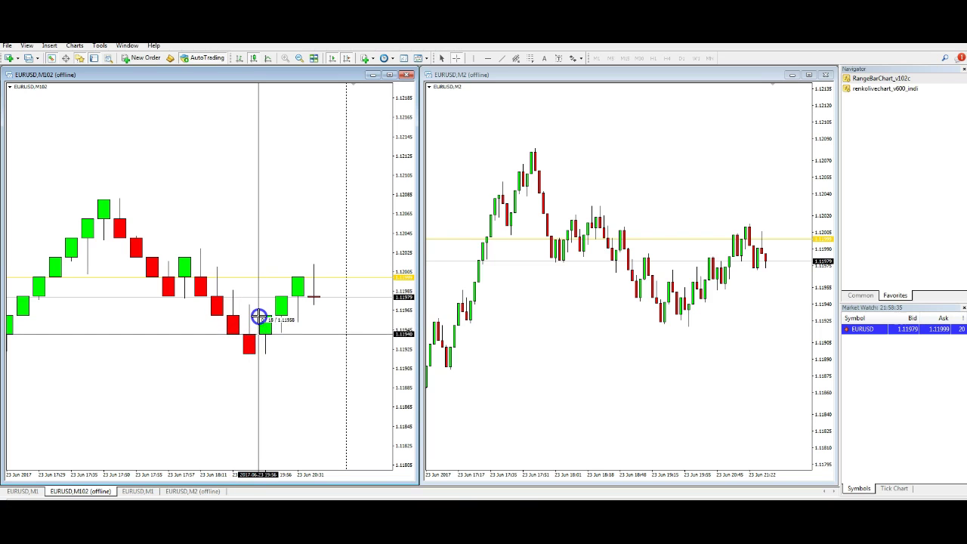
{"action": "left_click_drag", "start_coordinate": [261, 314], "coordinate": [249, 289]}
{"action": "middle_click", "coordinate": [233, 313]}
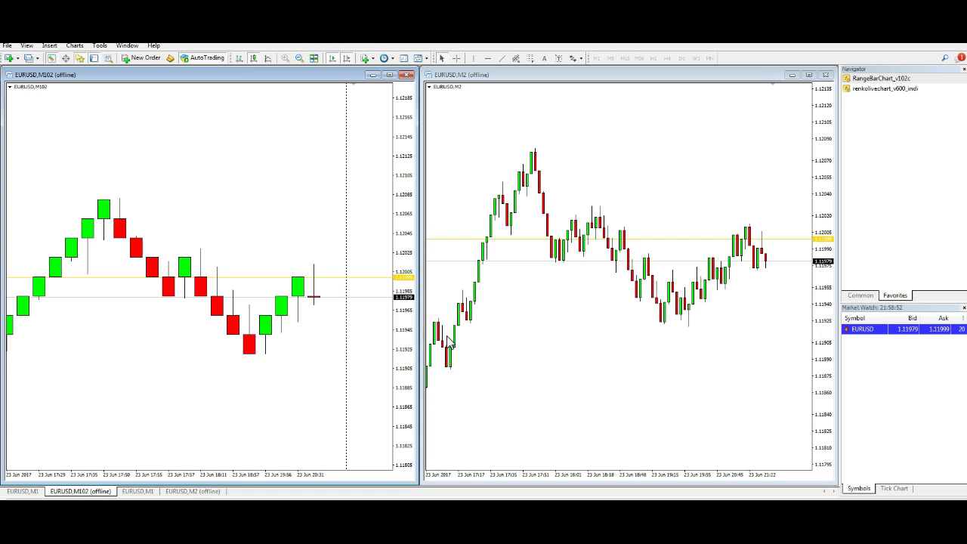
- Zoom the M102 chart back out to show more history and readjust its price scale
{"action": "left_click", "coordinate": [296, 358]}
{"action": "key", "text": "minus"}
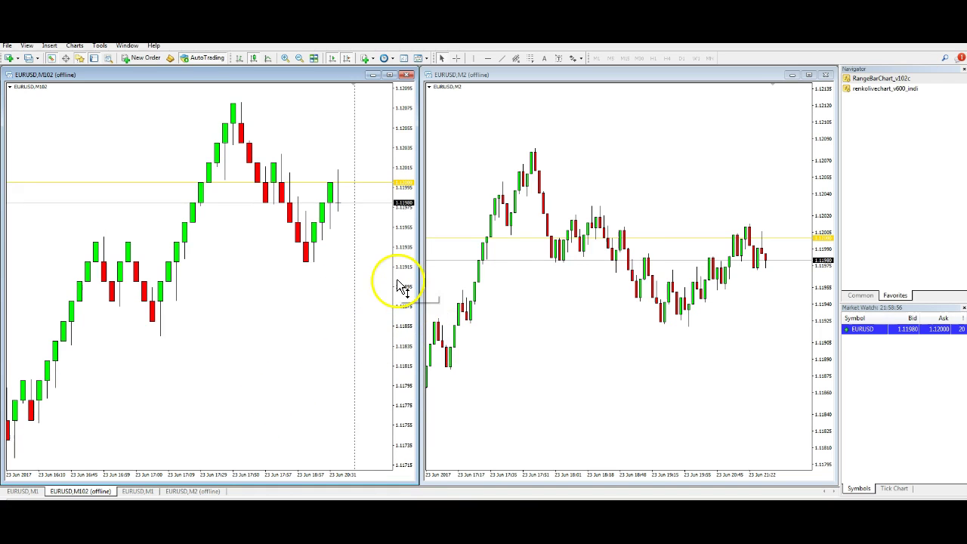
{"action": "mouse_move", "coordinate": [399, 280]}
{"action": "left_mouse_down"}
{"action": "mouse_move", "coordinate": [403, 296]}
{"action": "mouse_move", "coordinate": [399, 280]}
{"action": "left_mouse_up"}
{"action": "middle_click", "coordinate": [210, 298]}
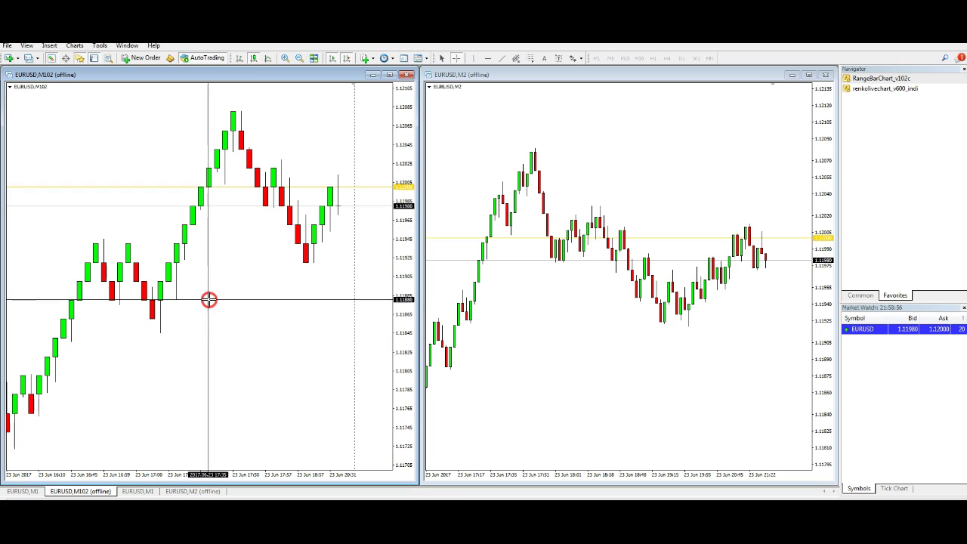
{"action": "left_click_drag", "start_coordinate": [162, 303], "coordinate": [294, 240]}
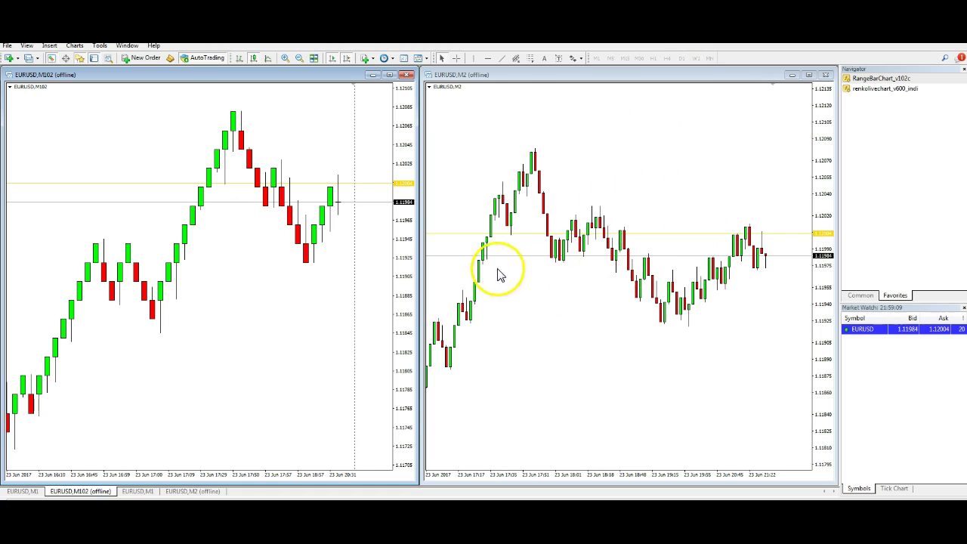
- Measure a price swing on the right EURUSD M2 chart with the crosshair
{"action": "left_click", "coordinate": [727, 310]}
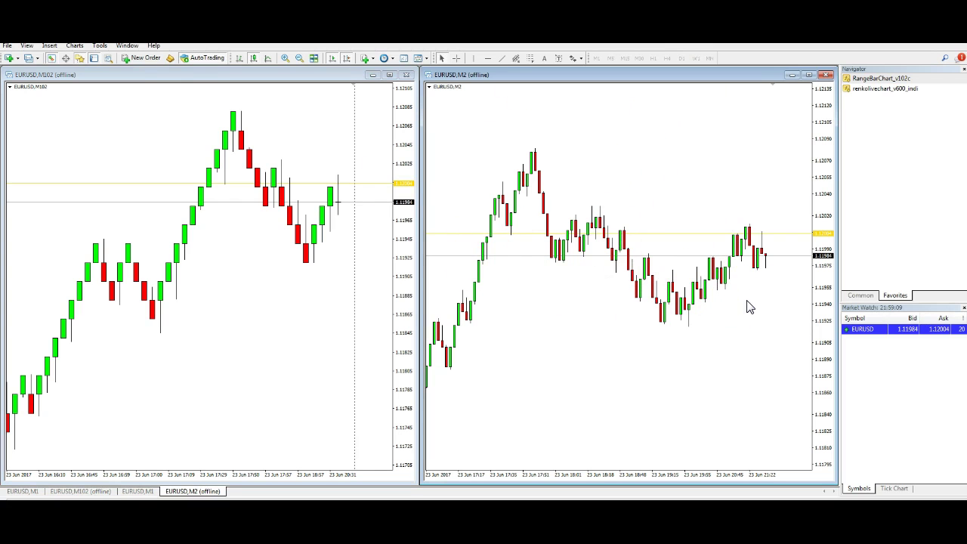
{"action": "left_click_drag", "start_coordinate": [750, 305], "coordinate": [555, 232]}
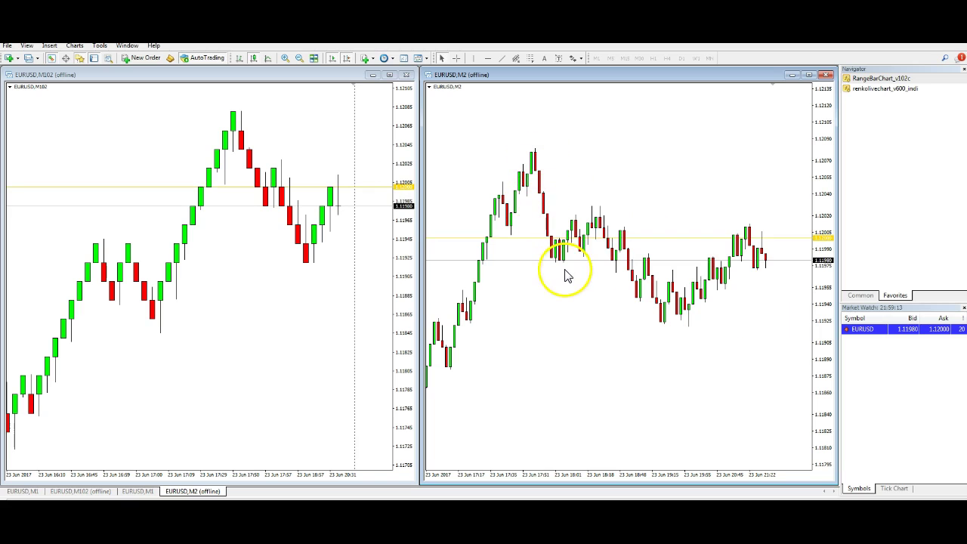
{"action": "middle_click", "coordinate": [519, 227]}
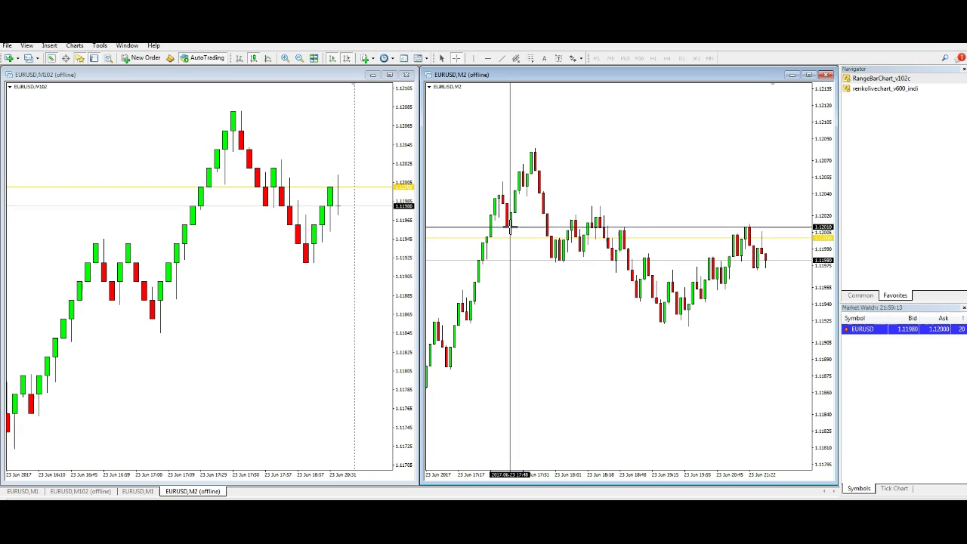
{"action": "left_click_drag", "start_coordinate": [511, 227], "coordinate": [514, 220]}
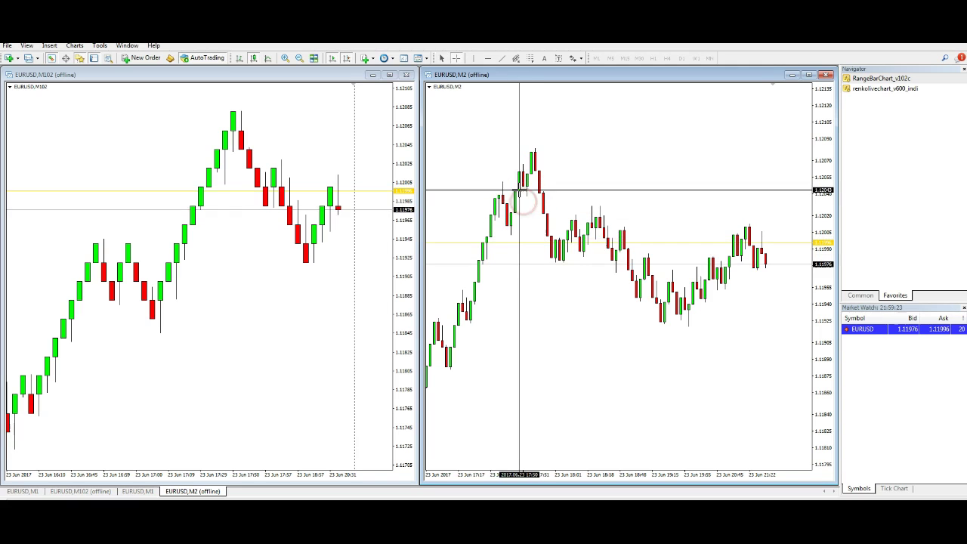
{"action": "left_click", "coordinate": [519, 214]}
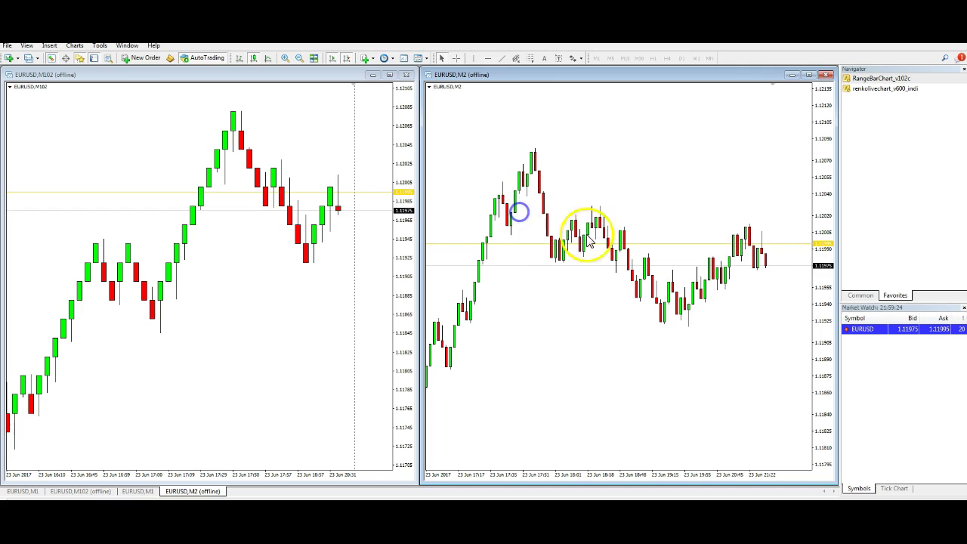
- Zoom the M2 chart in and stretch its candles, then zoom out and compress the price scale
{"action": "key", "text": "plus"}
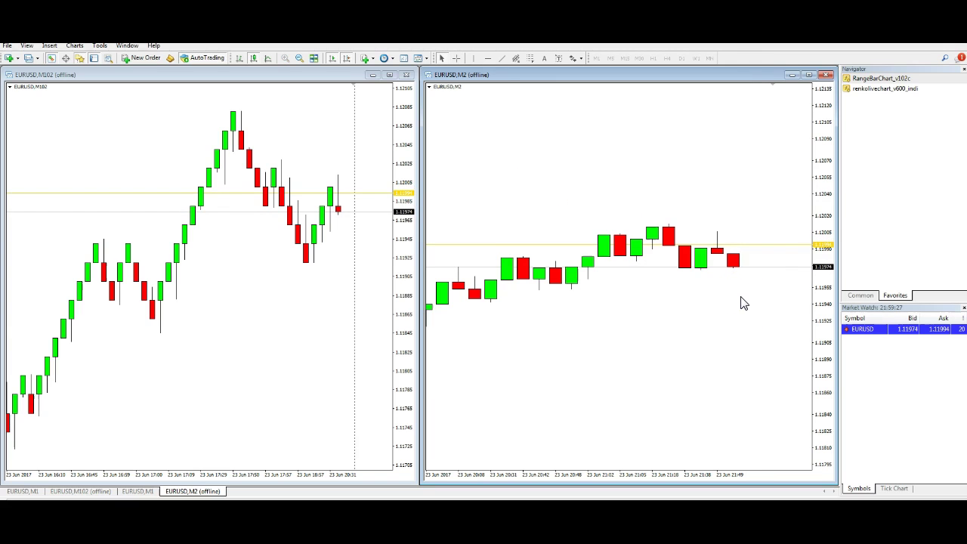
{"action": "left_click_drag", "start_coordinate": [822, 215], "coordinate": [824, 191]}
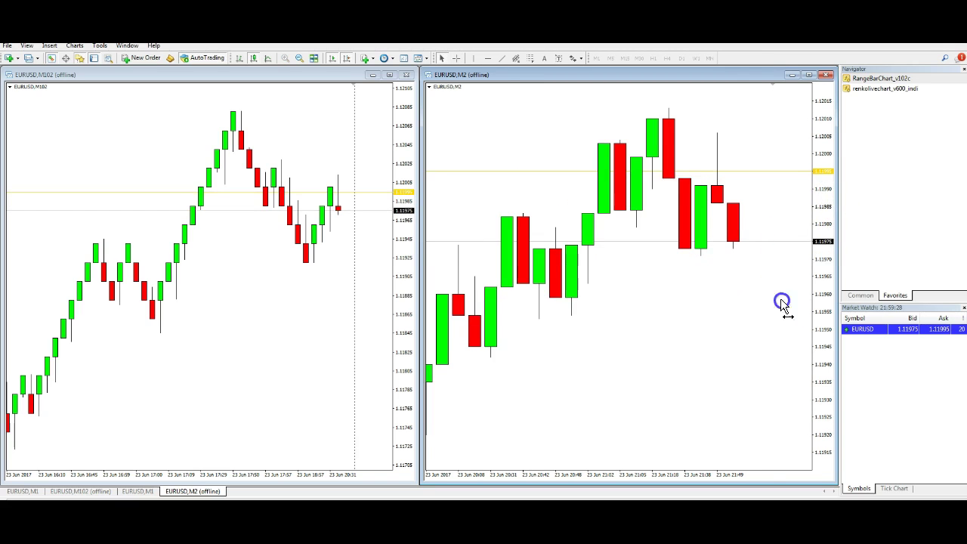
{"action": "scroll", "coordinate": [778, 326], "scroll_direction": "left", "scroll_amount": 1}
{"action": "key", "text": "minus"}
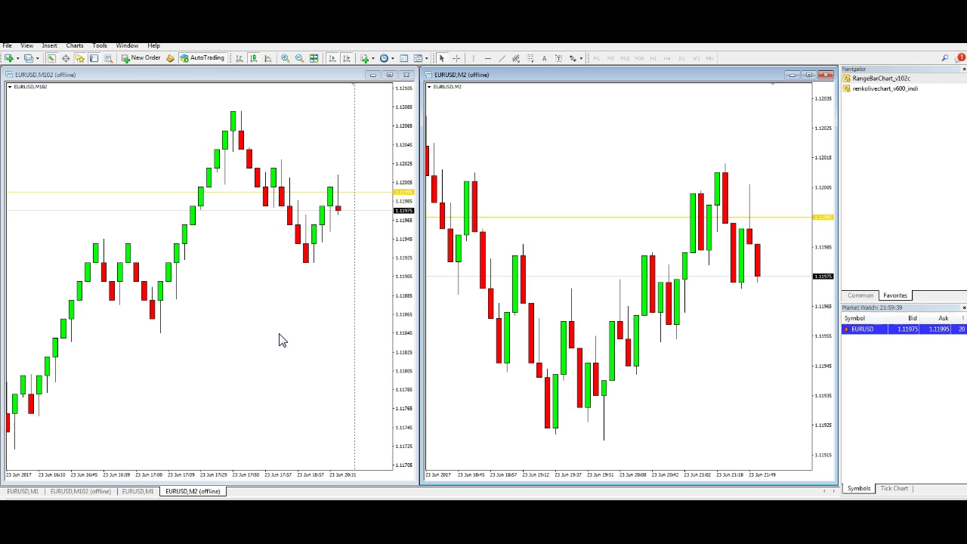
{"action": "left_click_drag", "start_coordinate": [823, 216], "coordinate": [831, 223]}
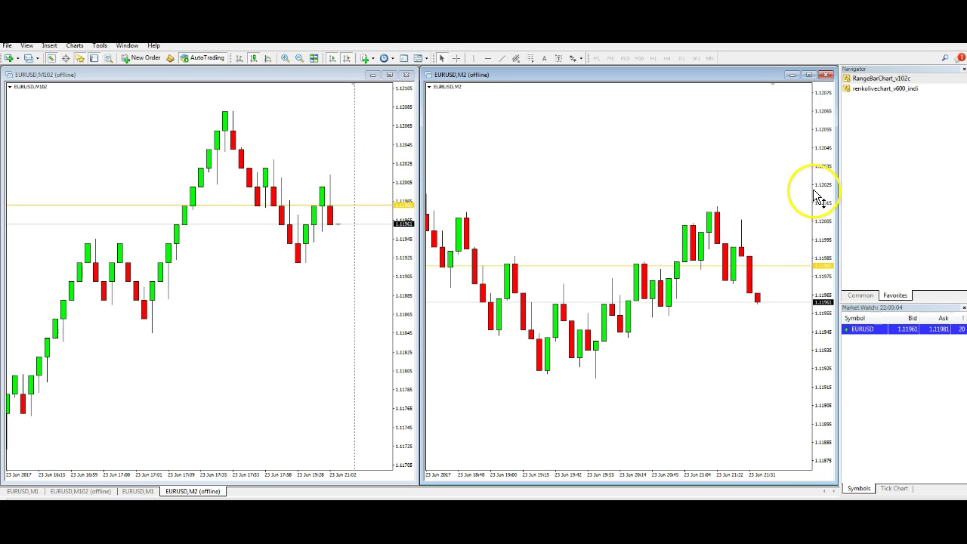
- Compress the M2 chart's price scale and measure bars and price down from the 21:38 high
{"action": "left_click_drag", "start_coordinate": [821, 198], "coordinate": [822, 206]}
{"action": "middle_click", "coordinate": [729, 245]}
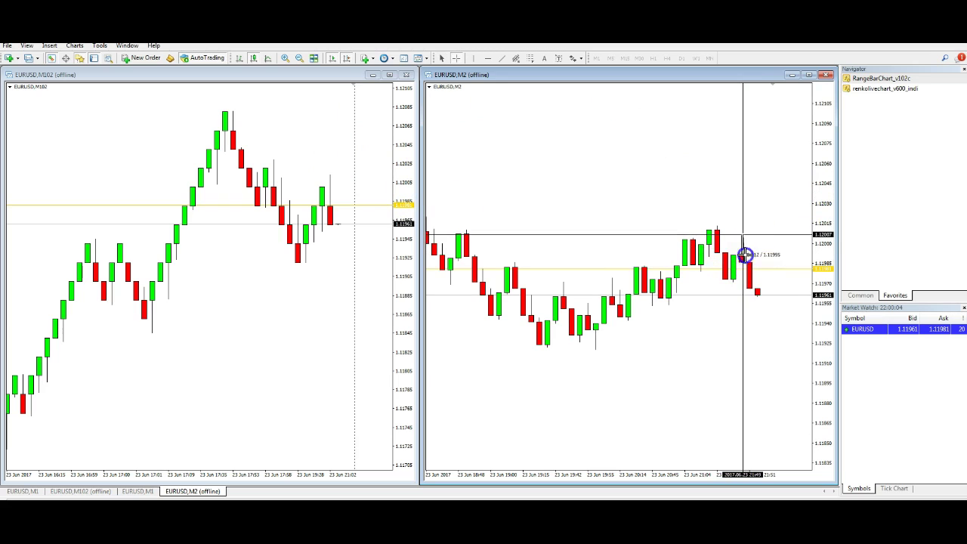
{"action": "left_click", "coordinate": [703, 232]}
{"action": "left_click_drag", "start_coordinate": [719, 227], "coordinate": [722, 255]}
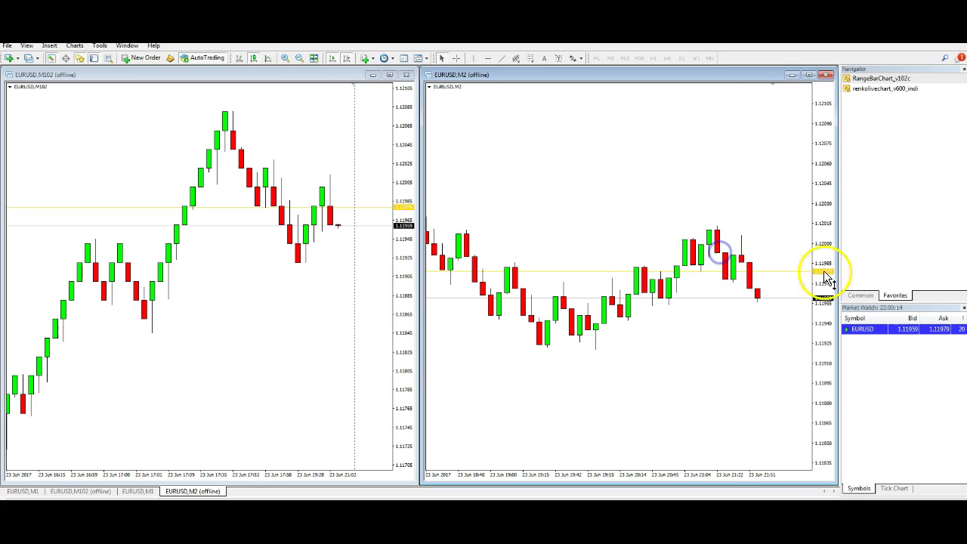
- Measure from the M102 chart's top candle, compress its scale, then measure down from M2's current price
{"action": "middle_click", "coordinate": [260, 198]}
{"action": "left_click_drag", "start_coordinate": [237, 121], "coordinate": [227, 210]}
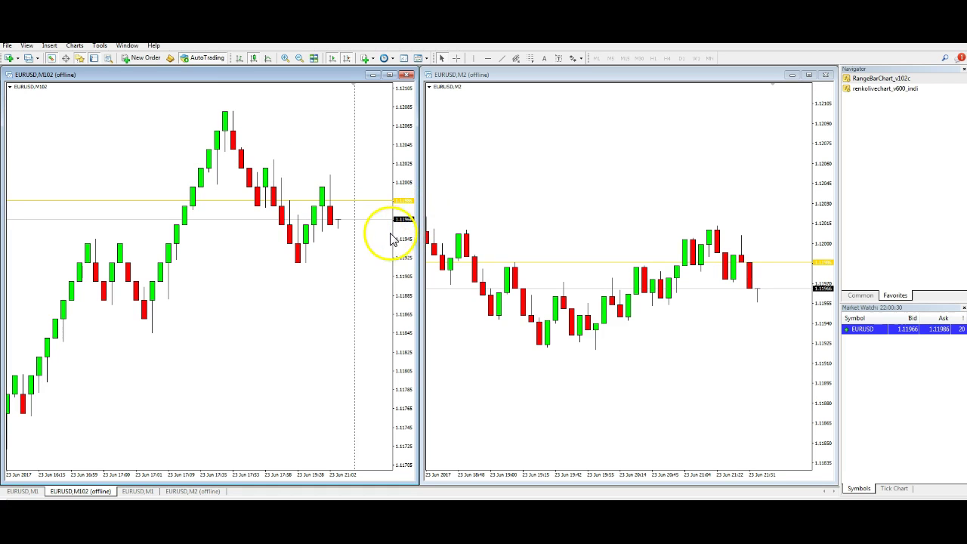
{"action": "left_click_drag", "start_coordinate": [397, 234], "coordinate": [401, 260]}
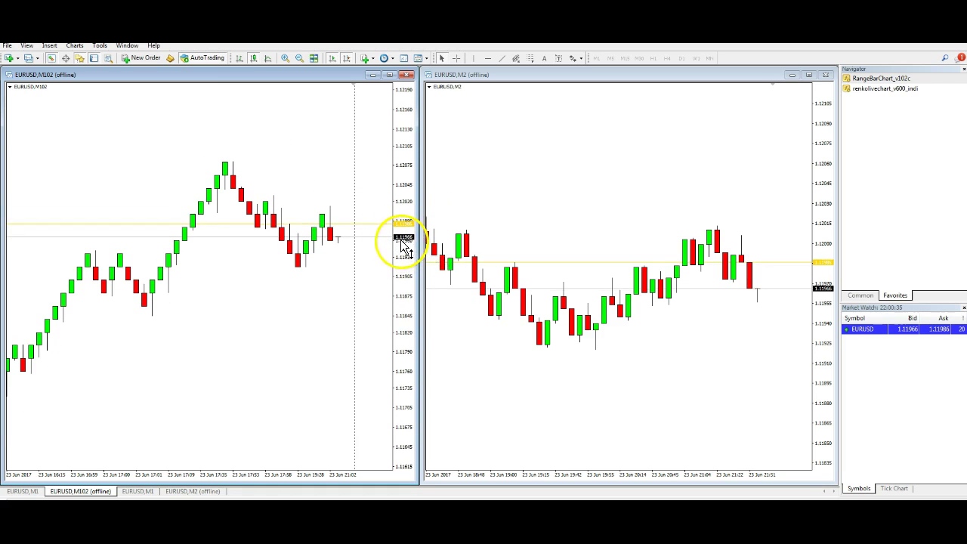
{"action": "middle_click", "coordinate": [794, 265]}
{"action": "left_click_drag", "start_coordinate": [794, 265], "coordinate": [792, 286]}
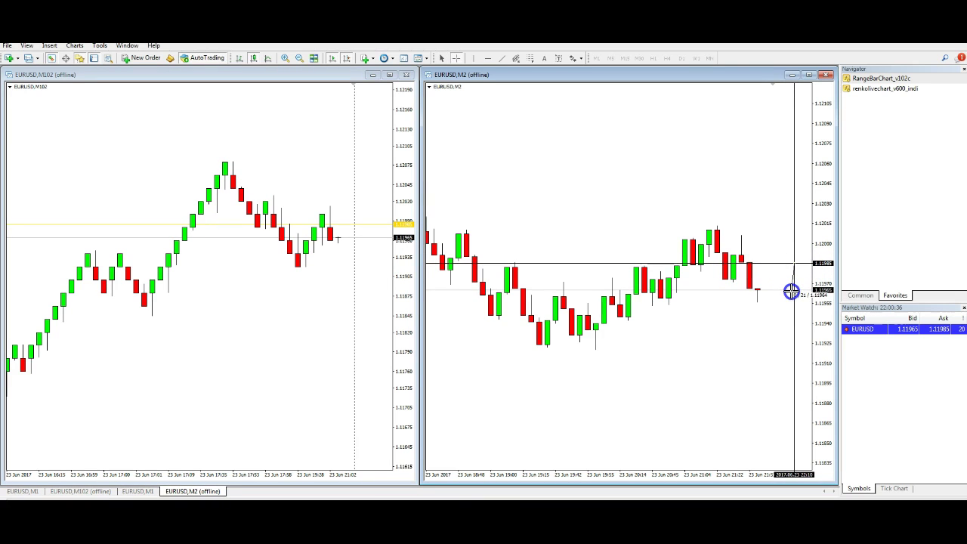
{"action": "left_click_drag", "start_coordinate": [791, 291], "coordinate": [792, 292]}
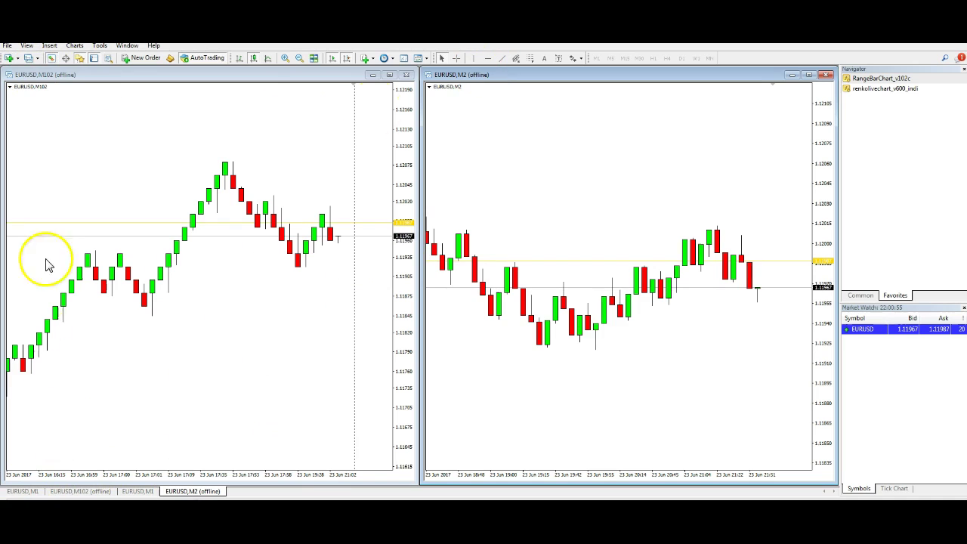
- Bring both EURUSD M1 charts forward and shrink the right-side and top-left chart windows
{"action": "left_click", "coordinate": [23, 491]}
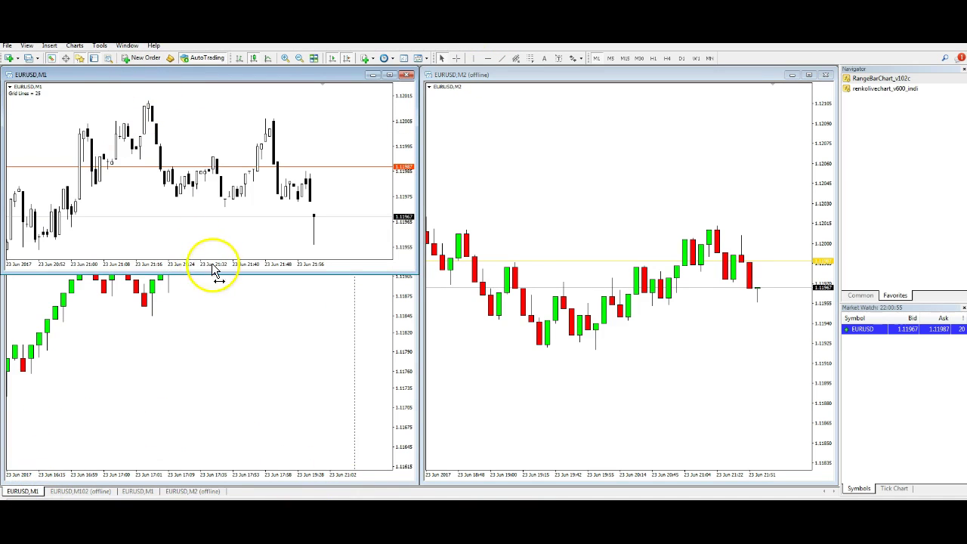
{"action": "left_click", "coordinate": [142, 492]}
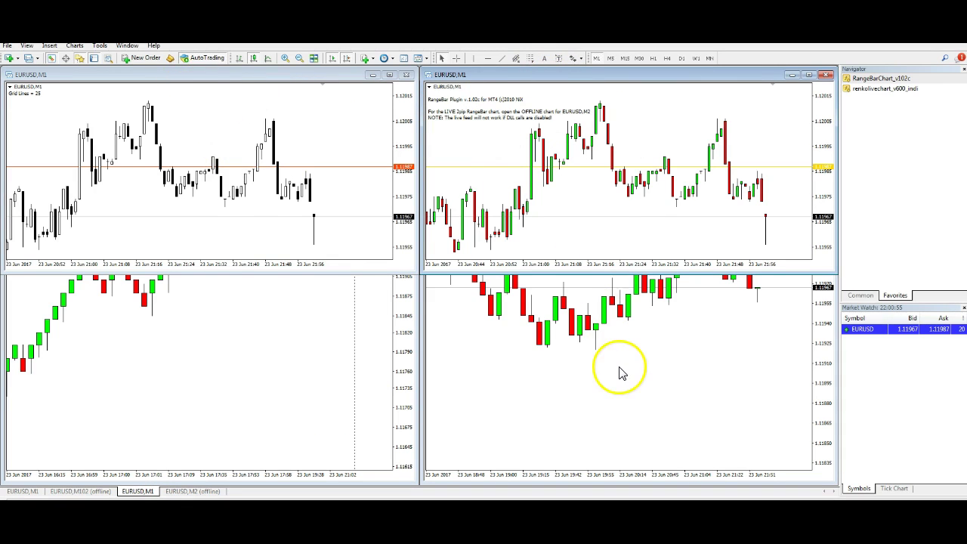
{"action": "left_click_drag", "start_coordinate": [682, 276], "coordinate": [682, 198]}
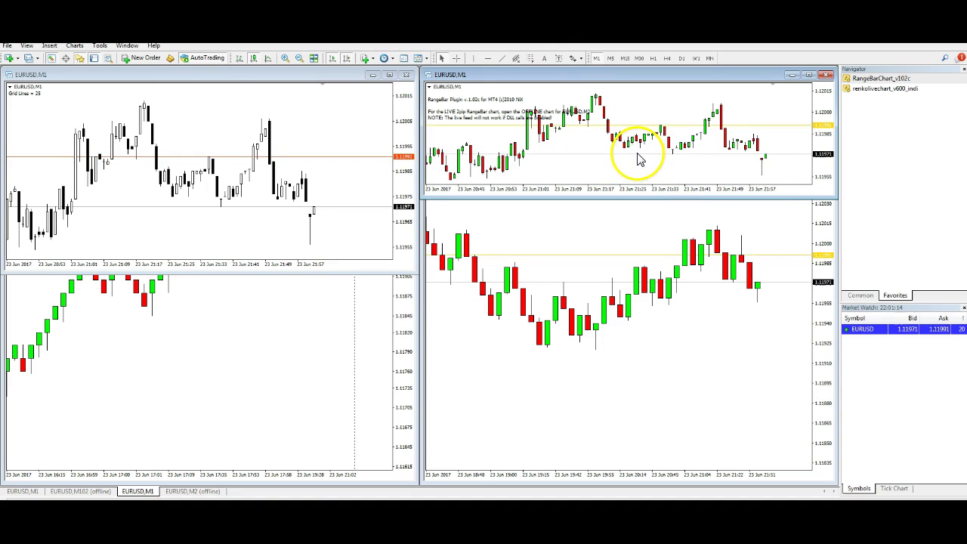
{"action": "left_click", "coordinate": [262, 268]}
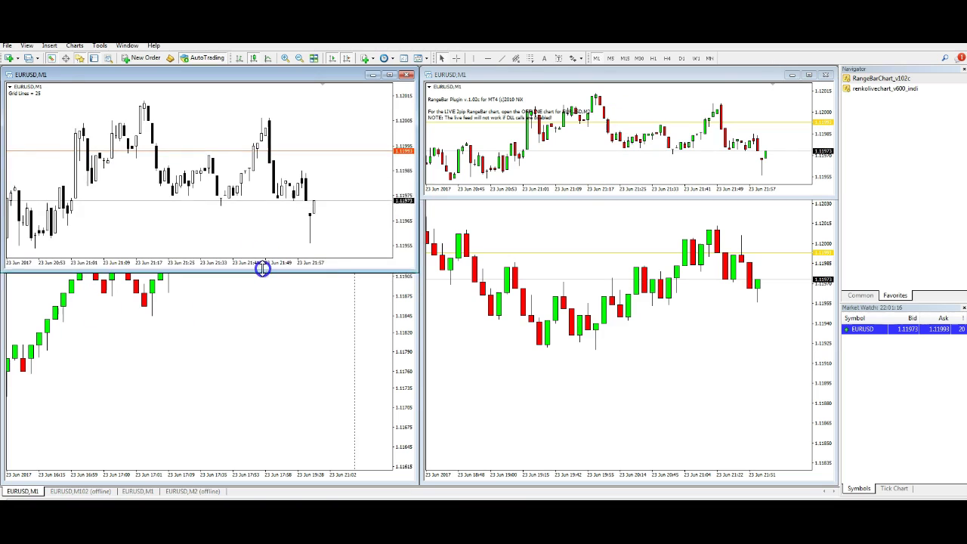
{"action": "left_click_drag", "start_coordinate": [262, 268], "coordinate": [278, 198]}
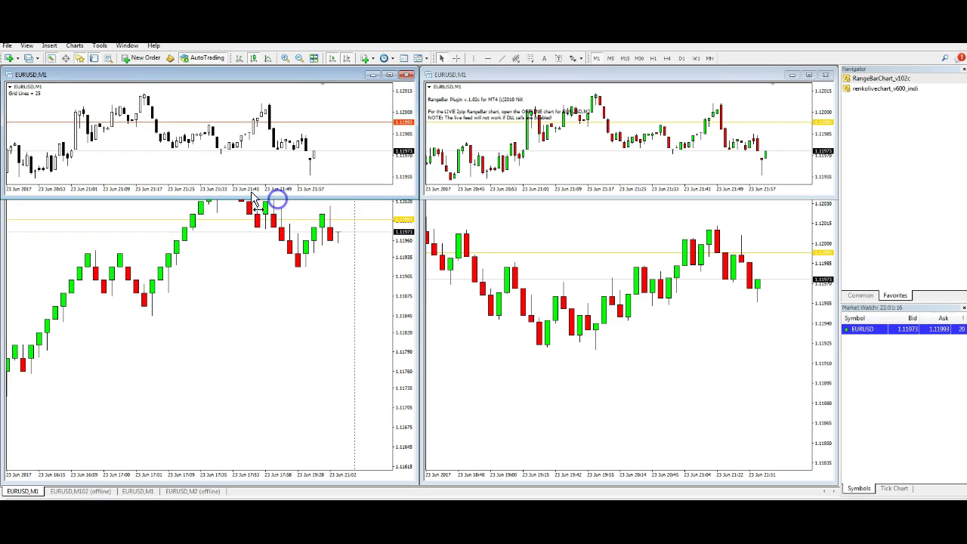
- Cycle through the offline M102 and live M1 charts, then tile all four charts evenly
{"action": "key", "text": "ctrl+F6"}
{"action": "left_click", "coordinate": [243, 334]}
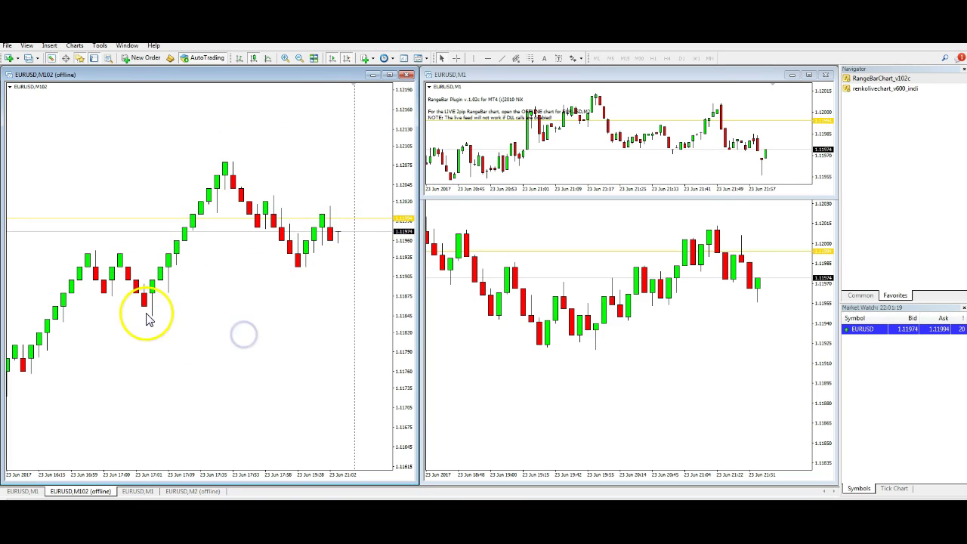
{"action": "left_click", "coordinate": [24, 492]}
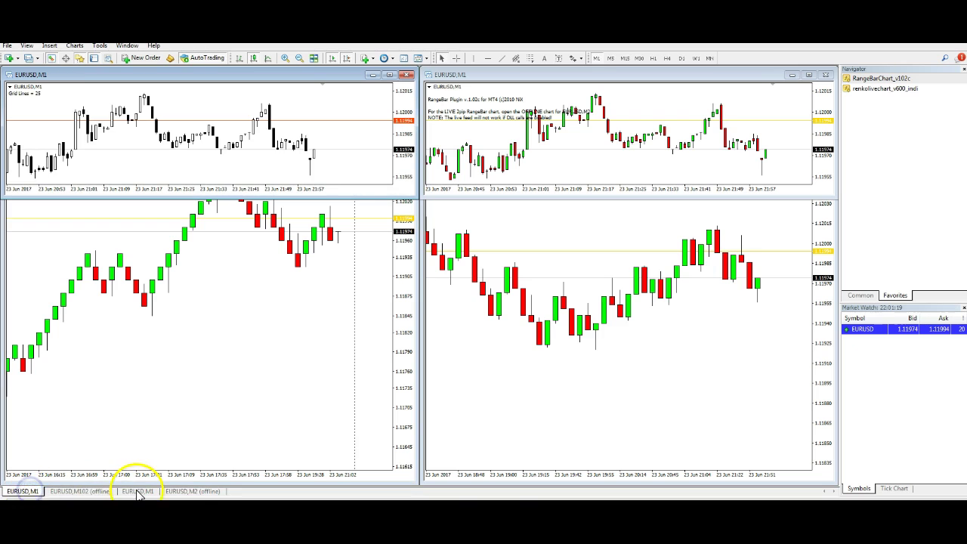
{"action": "left_click", "coordinate": [314, 58]}
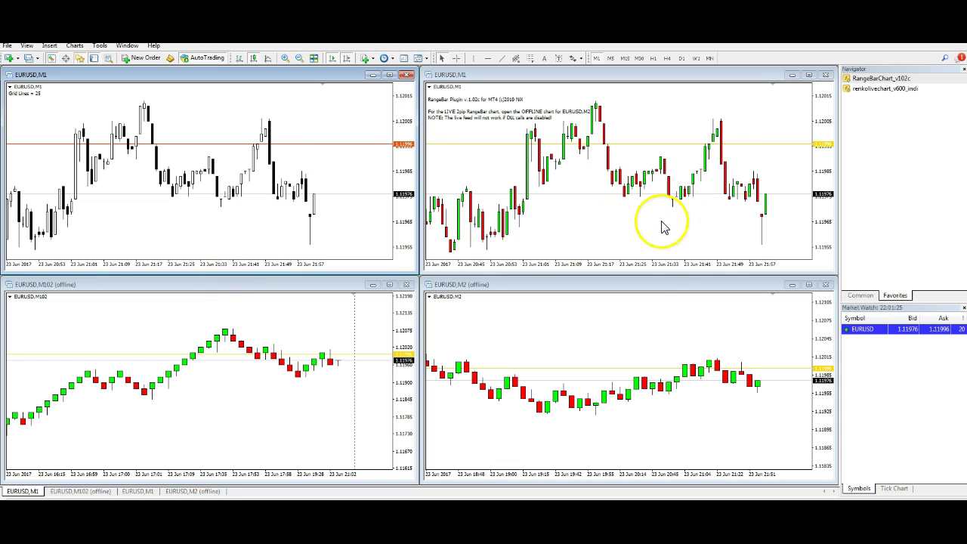
- Confirm renkolivechart_v600_indi on the top-left M1 chart keeps box size 2.0 and offline timeframe 102, and apply
{"action": "right_click", "coordinate": [188, 119]}
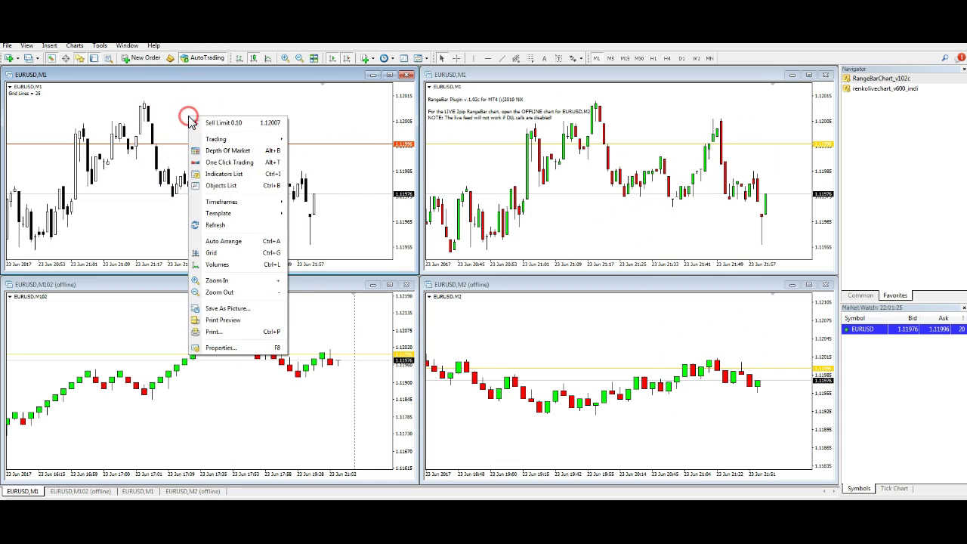
{"action": "left_click", "coordinate": [227, 175]}
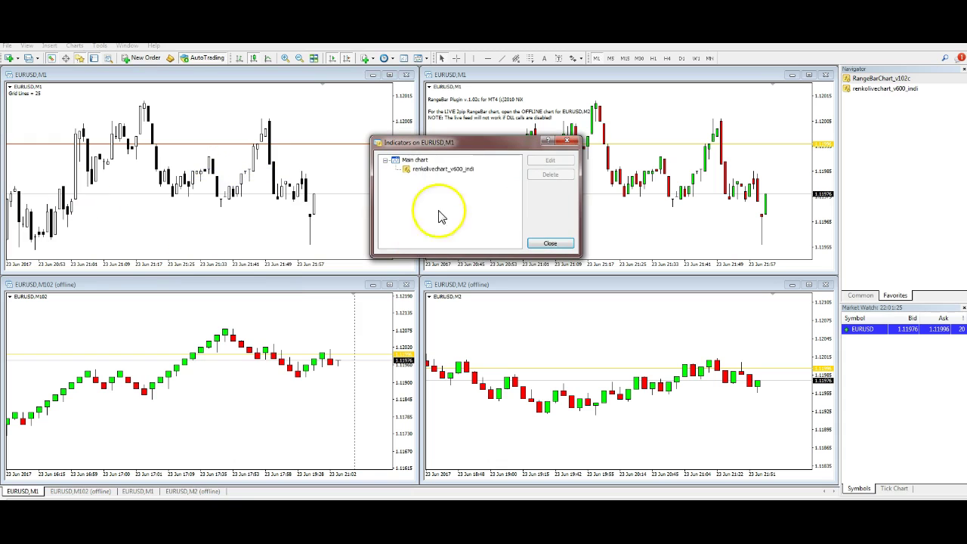
{"action": "double_click", "coordinate": [442, 170]}
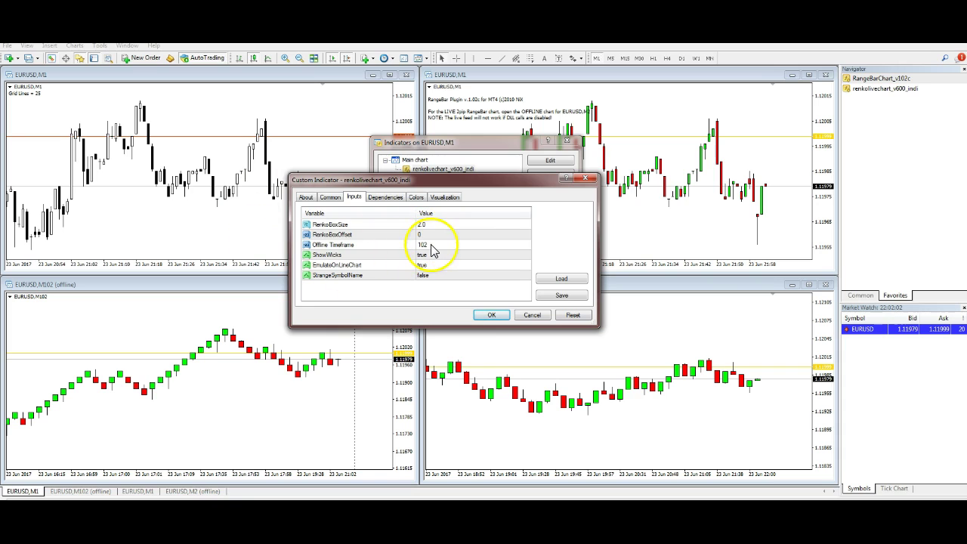
{"action": "left_click", "coordinate": [434, 246]}
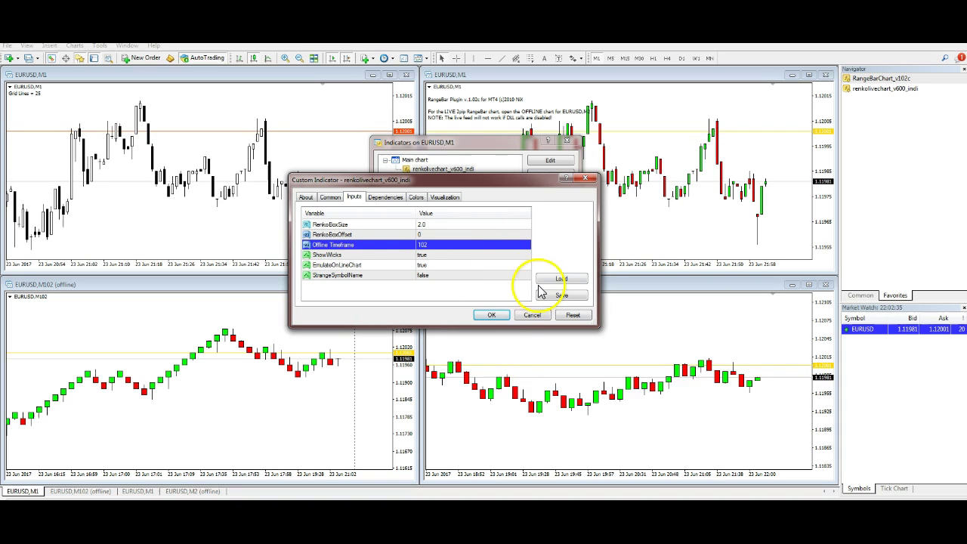
{"action": "left_click", "coordinate": [501, 317]}
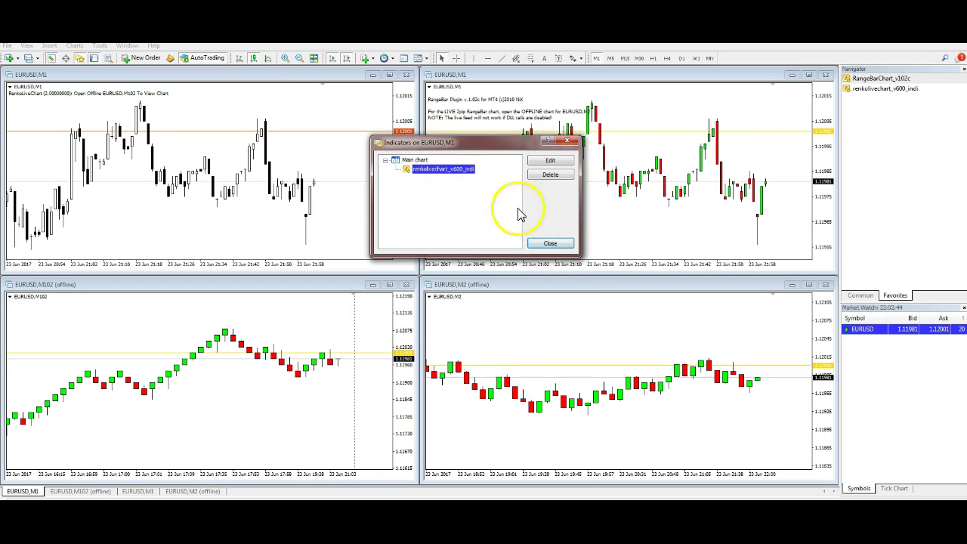
- Close the Indicators list, then browse the offline chart histories and cancel without opening one
{"action": "left_click", "coordinate": [551, 242]}
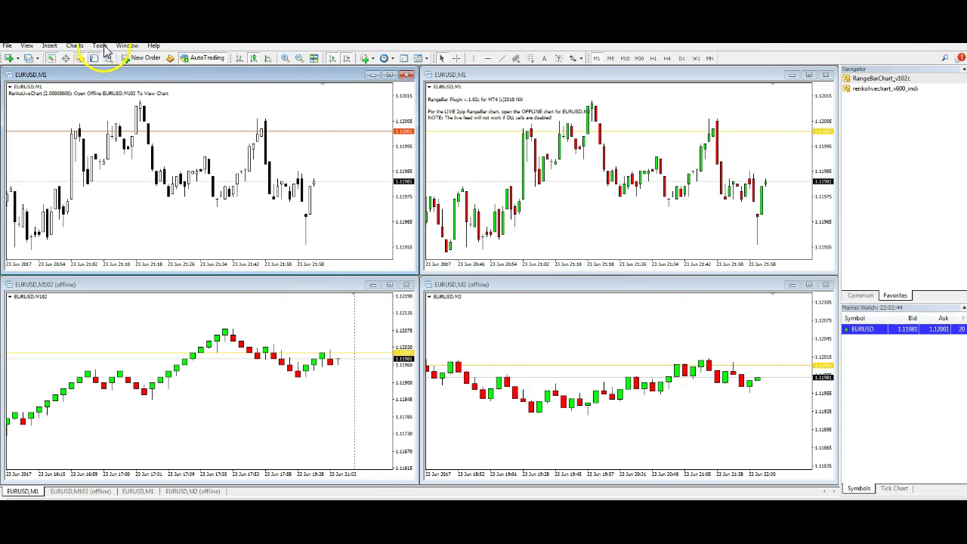
{"action": "left_click", "coordinate": [102, 75]}
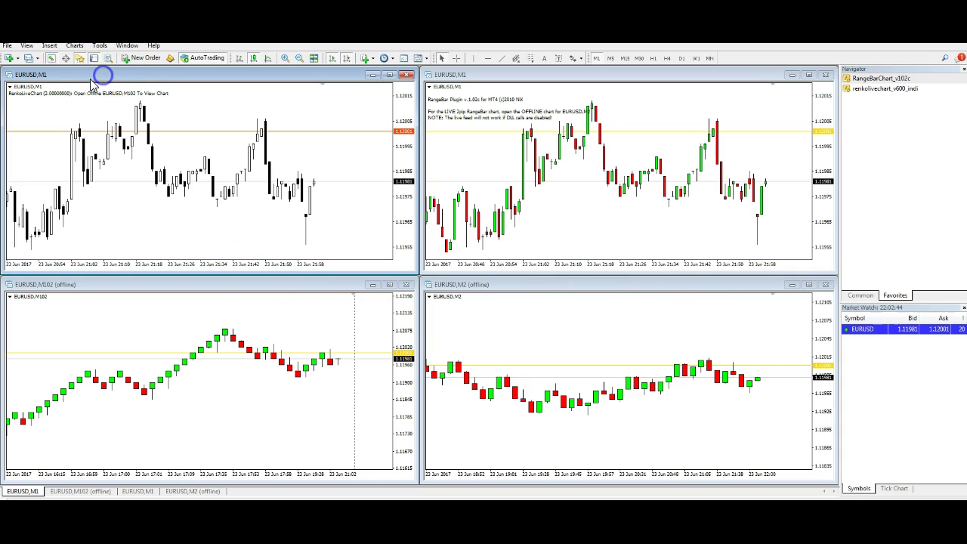
{"action": "left_click", "coordinate": [7, 45]}
{"action": "left_click", "coordinate": [30, 69]}
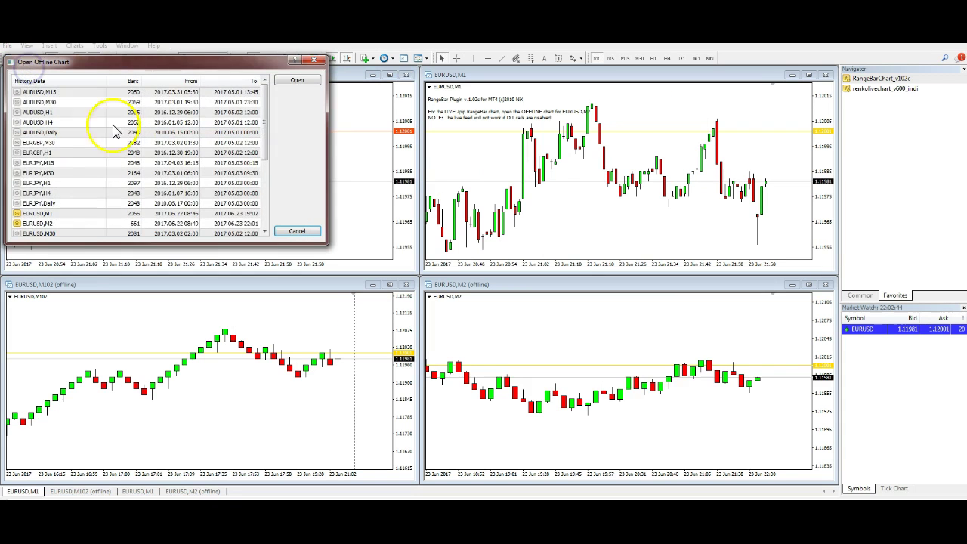
{"action": "scroll", "coordinate": [102, 183], "scroll_direction": "down", "scroll_amount": 4}
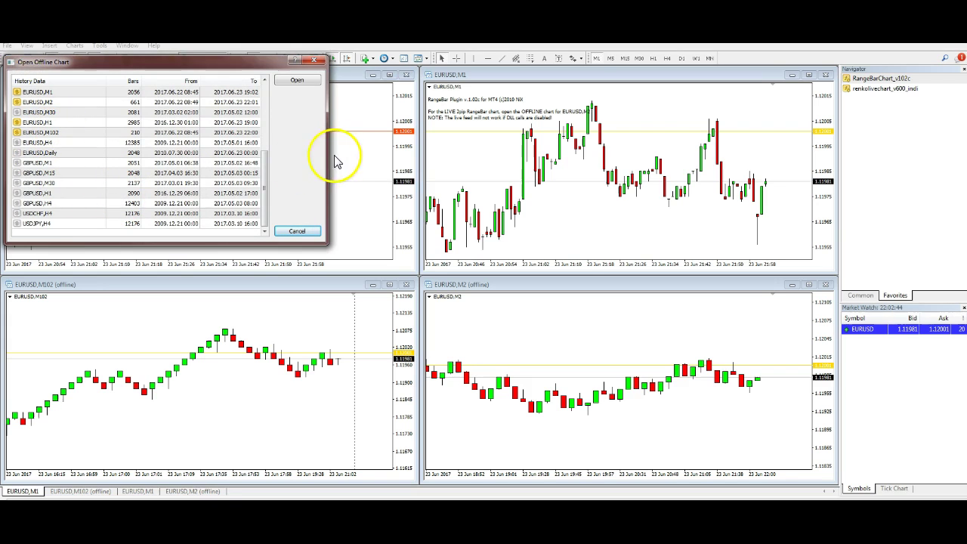
{"action": "left_click", "coordinate": [318, 234]}
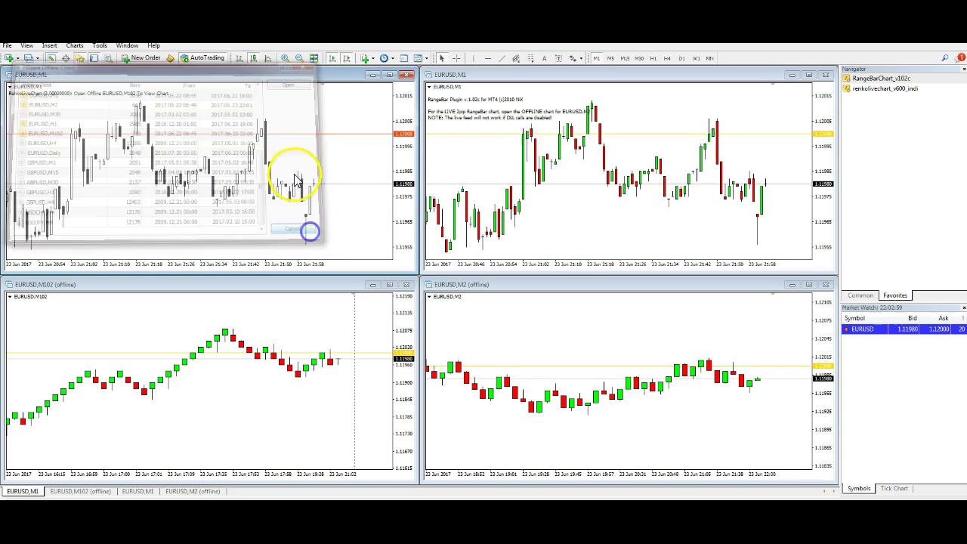
{"action": "right_click", "coordinate": [301, 155]}
{"action": "left_click", "coordinate": [340, 219]}
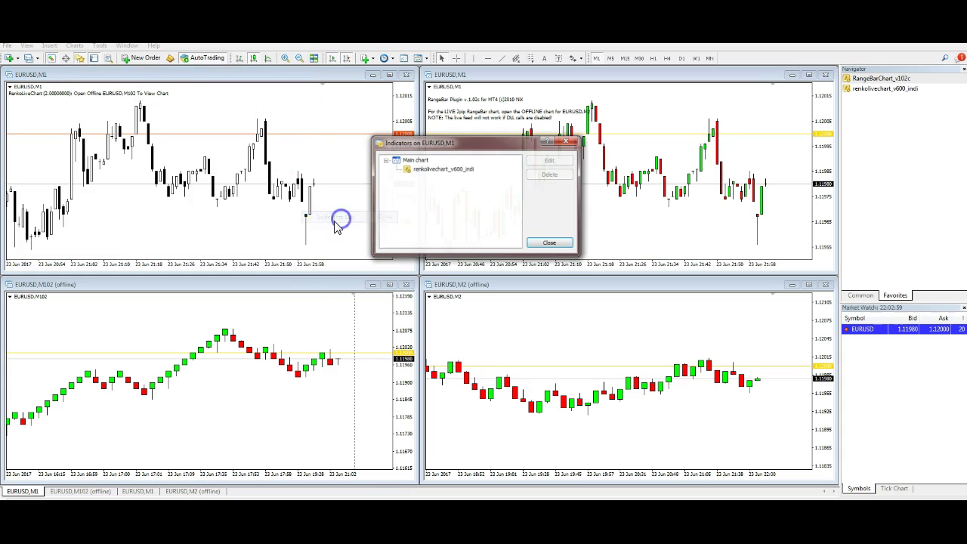
{"action": "double_click", "coordinate": [408, 170]}
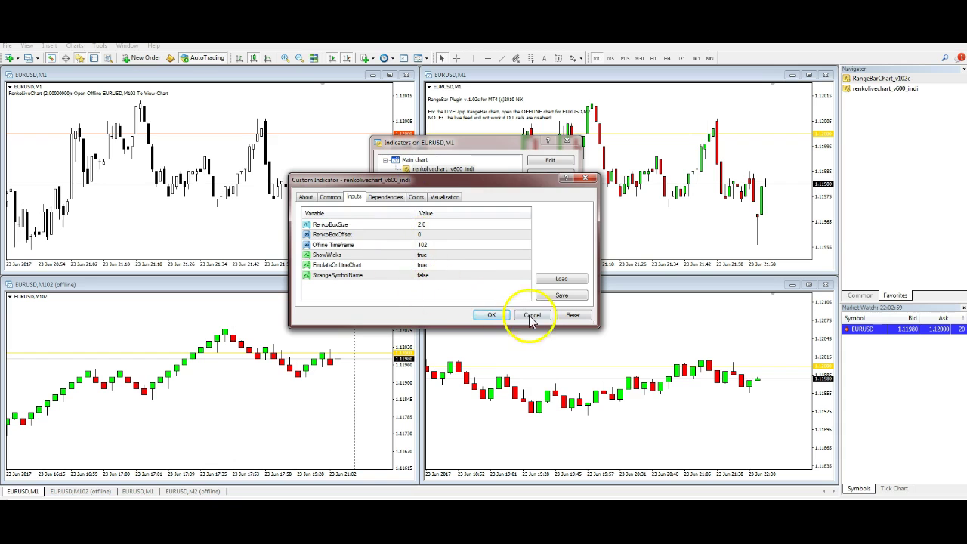
{"action": "left_click", "coordinate": [489, 316]}
{"action": "left_click", "coordinate": [556, 243]}
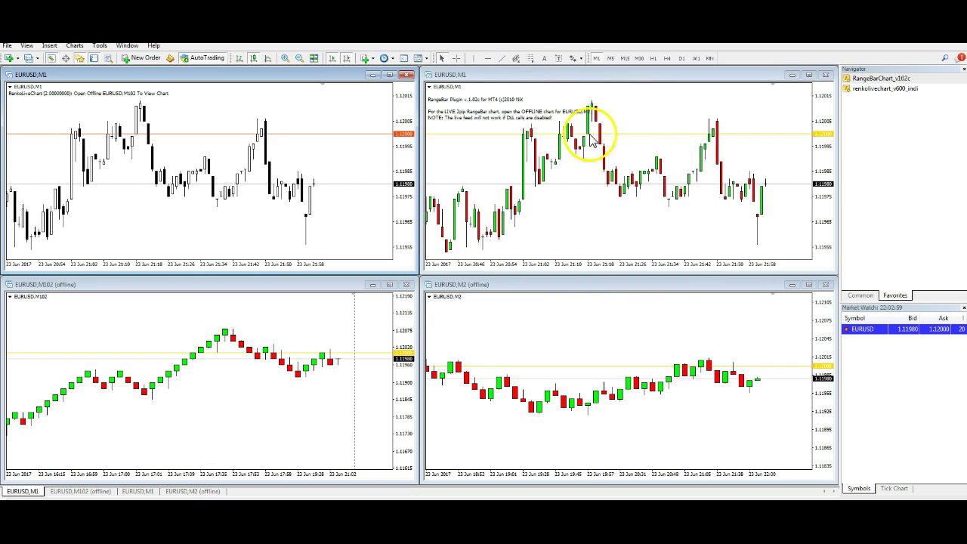
- Inspect RangeBarChart_v102c's settings on the top-right chart and close them unchanged
{"action": "left_click", "coordinate": [886, 79]}
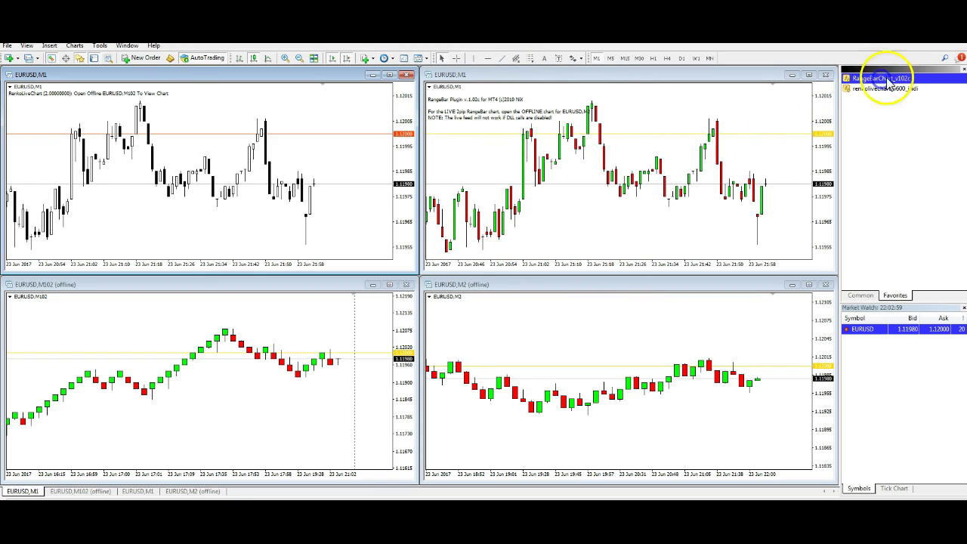
{"action": "right_click", "coordinate": [651, 108]}
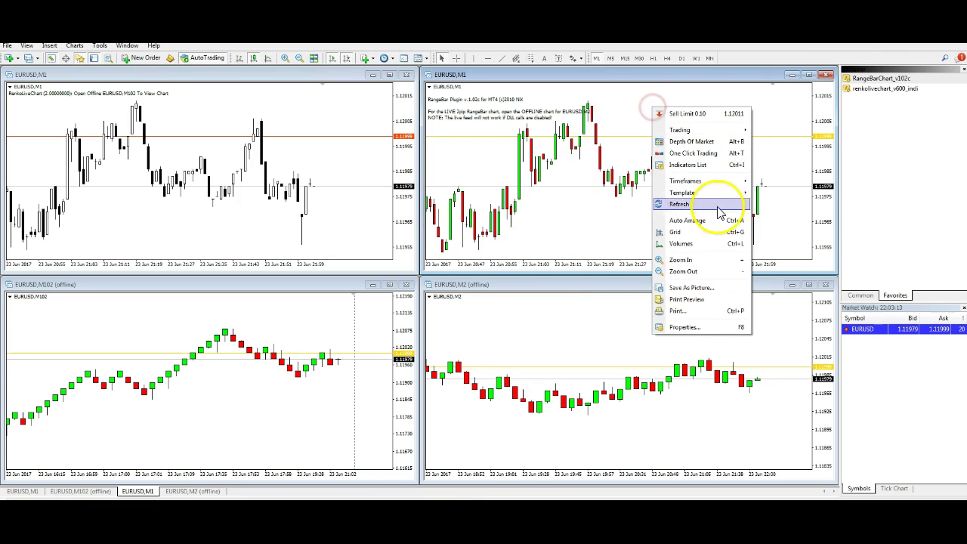
{"action": "left_click", "coordinate": [724, 172]}
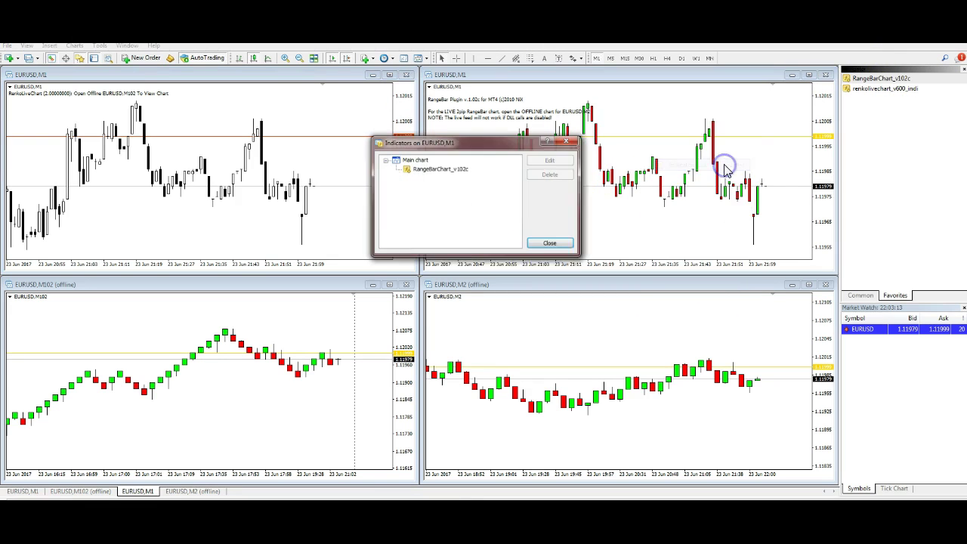
{"action": "double_click", "coordinate": [427, 169]}
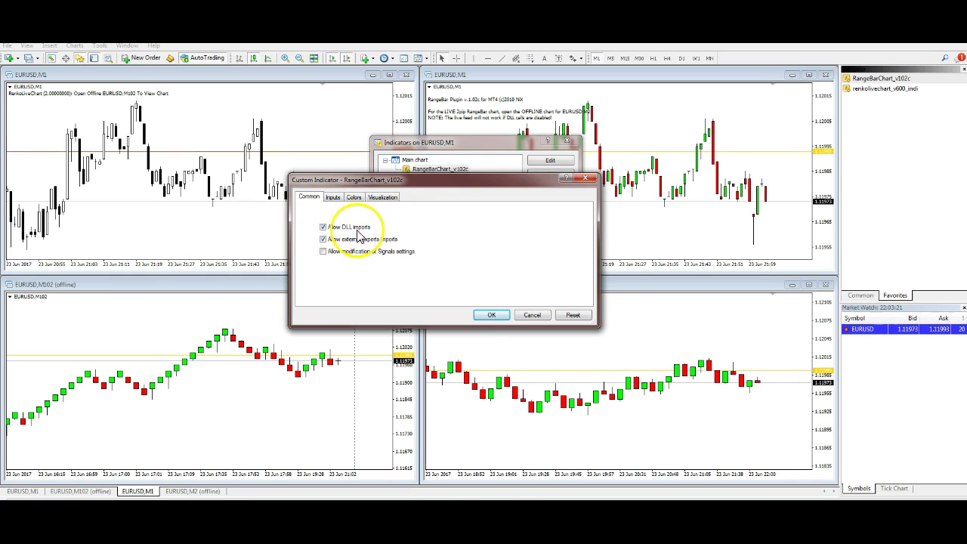
{"action": "left_click_drag", "start_coordinate": [446, 185], "coordinate": [651, 148]}
{"action": "left_click", "coordinate": [737, 279]}
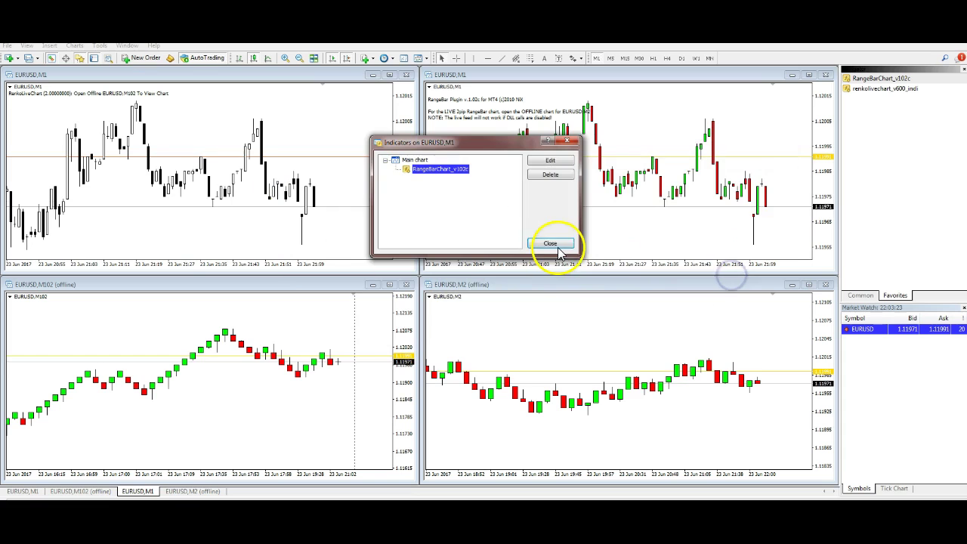
{"action": "left_click", "coordinate": [553, 244]}
- Reapply renkolivechart_v600_indi on the top-left chart with DLL imports allowed
{"action": "right_click", "coordinate": [279, 123]}
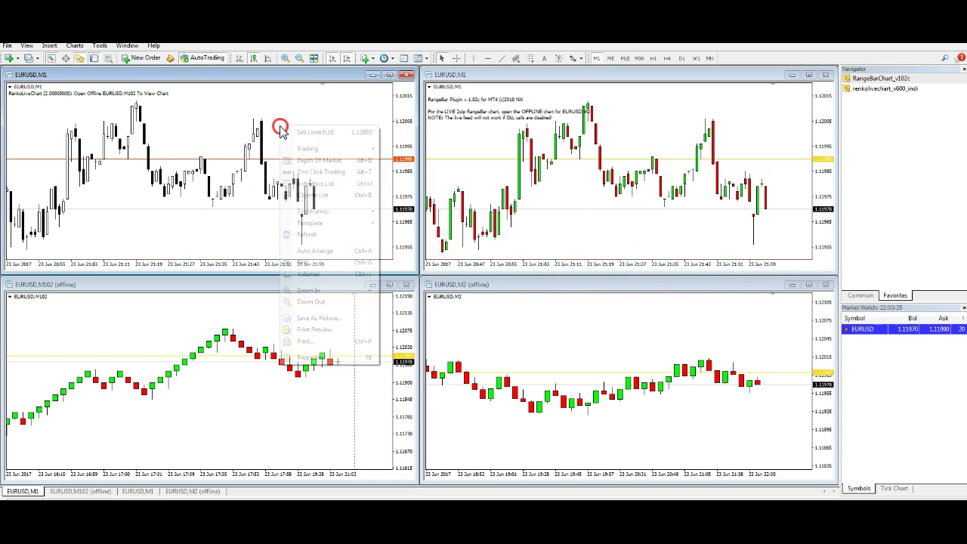
{"action": "left_click", "coordinate": [314, 184]}
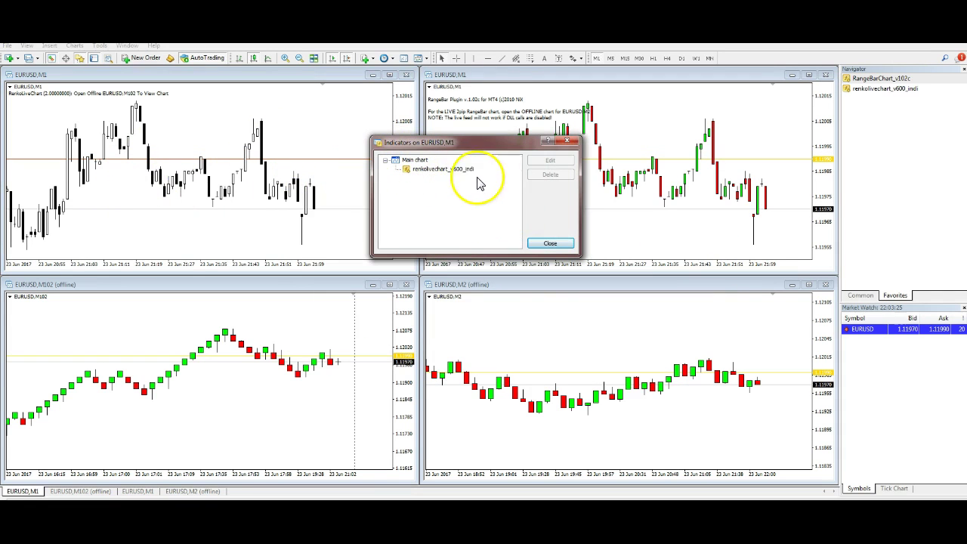
{"action": "double_click", "coordinate": [443, 170]}
{"action": "left_click", "coordinate": [533, 161]}
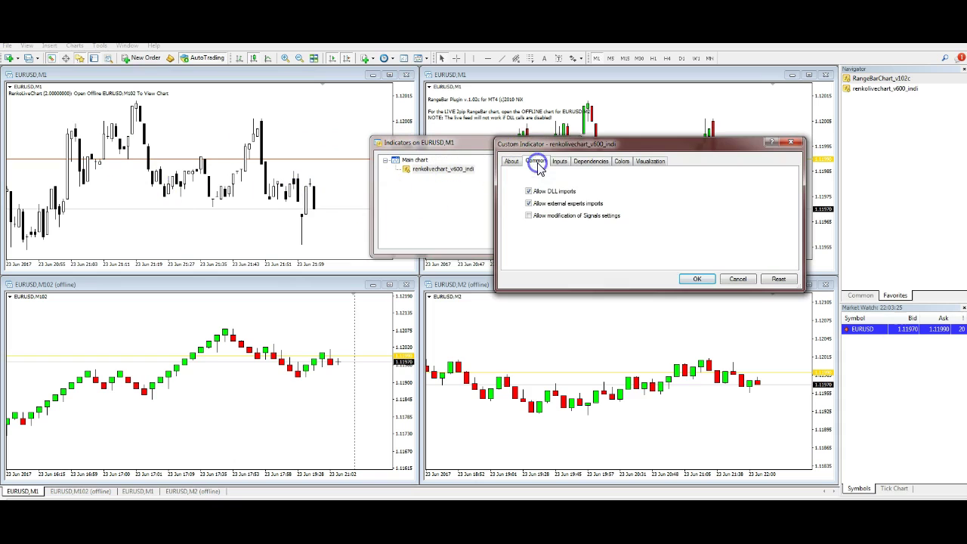
{"action": "left_click", "coordinate": [697, 279]}
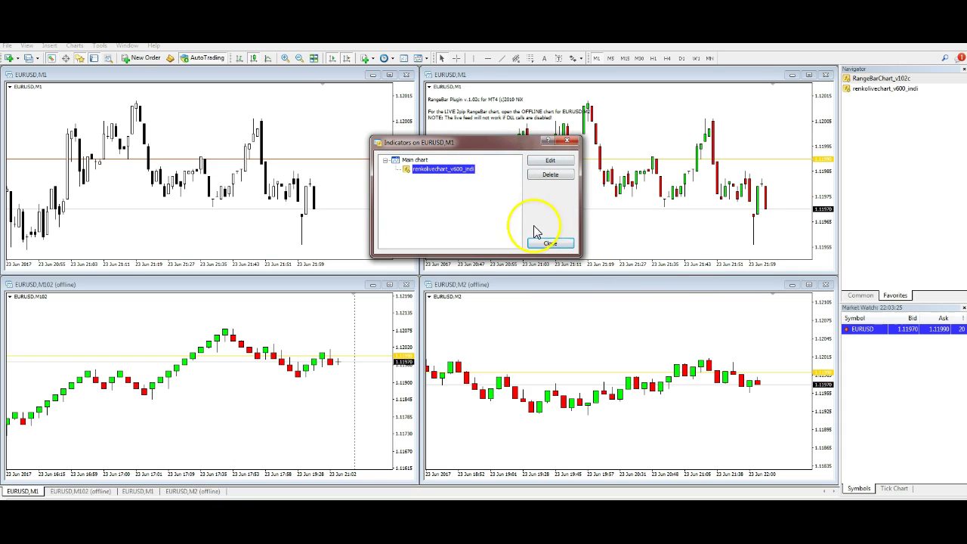
{"action": "left_click", "coordinate": [564, 244]}
- Review RangeBarChart_v102c's Common permissions and Inputs (Range 2, OutputTimeFrame 2), then cancel unchanged
{"action": "right_click", "coordinate": [654, 111]}
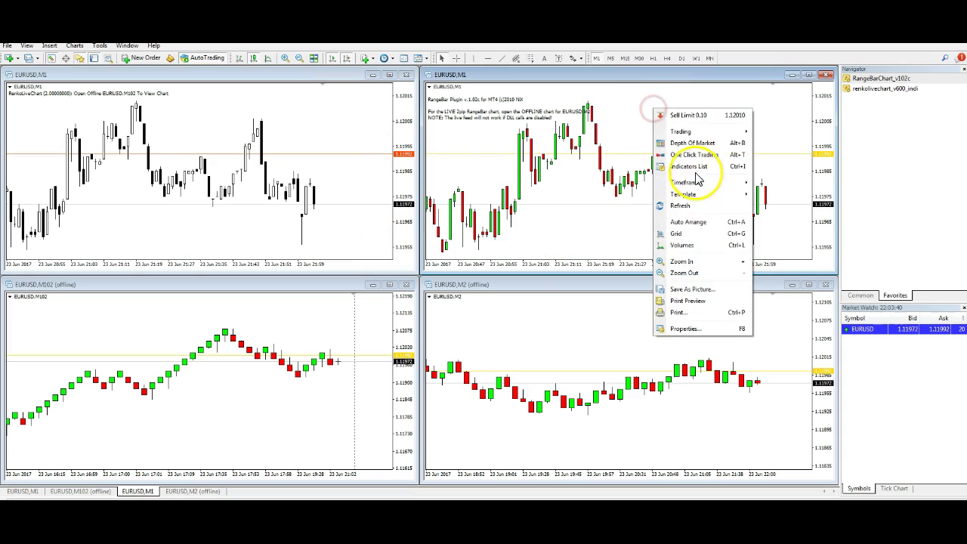
{"action": "left_click", "coordinate": [695, 166]}
{"action": "left_click", "coordinate": [436, 172]}
{"action": "double_click", "coordinate": [436, 172]}
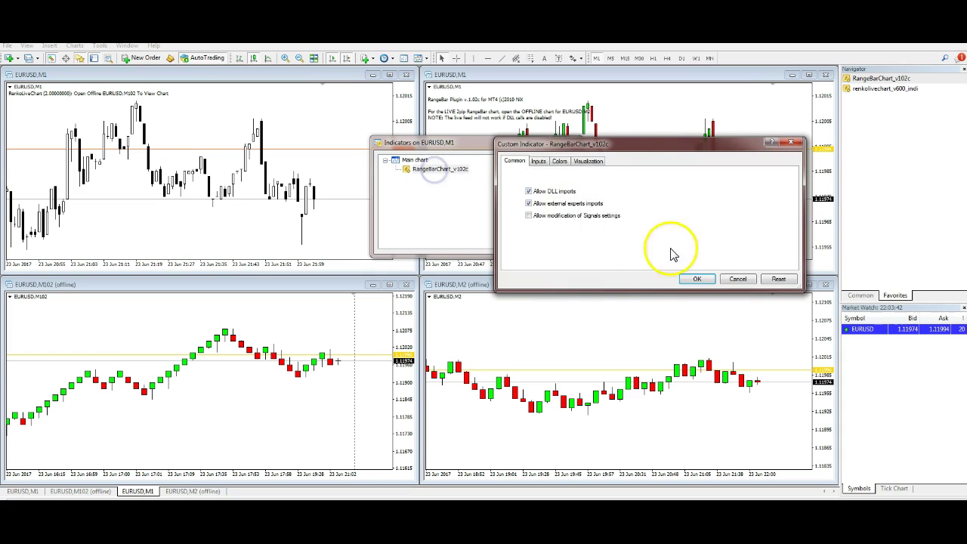
{"action": "left_click", "coordinate": [541, 163]}
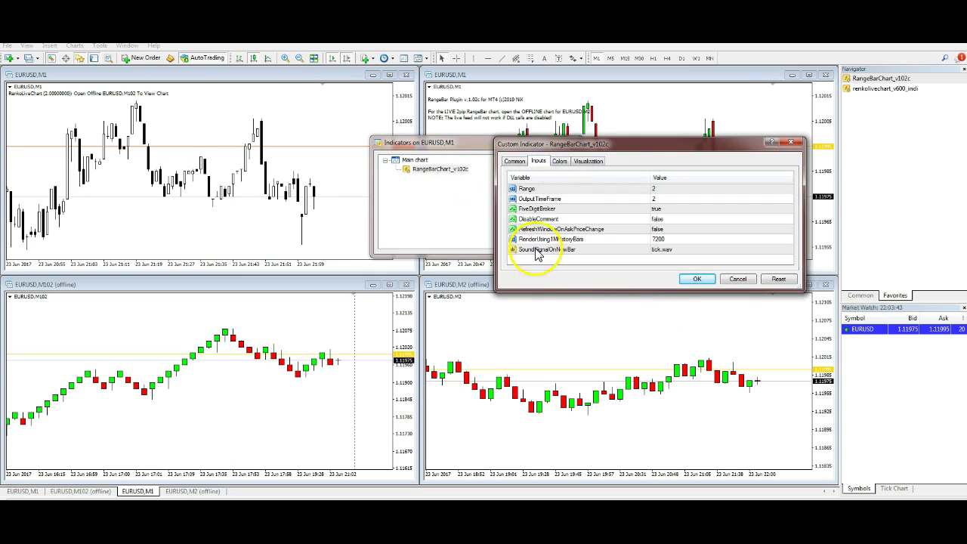
{"action": "left_click", "coordinate": [515, 161]}
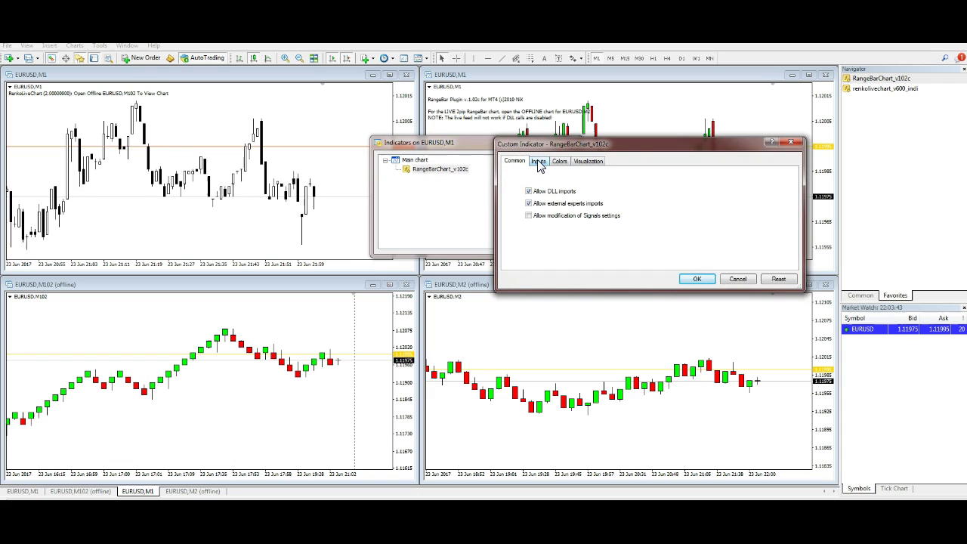
{"action": "left_click", "coordinate": [539, 163]}
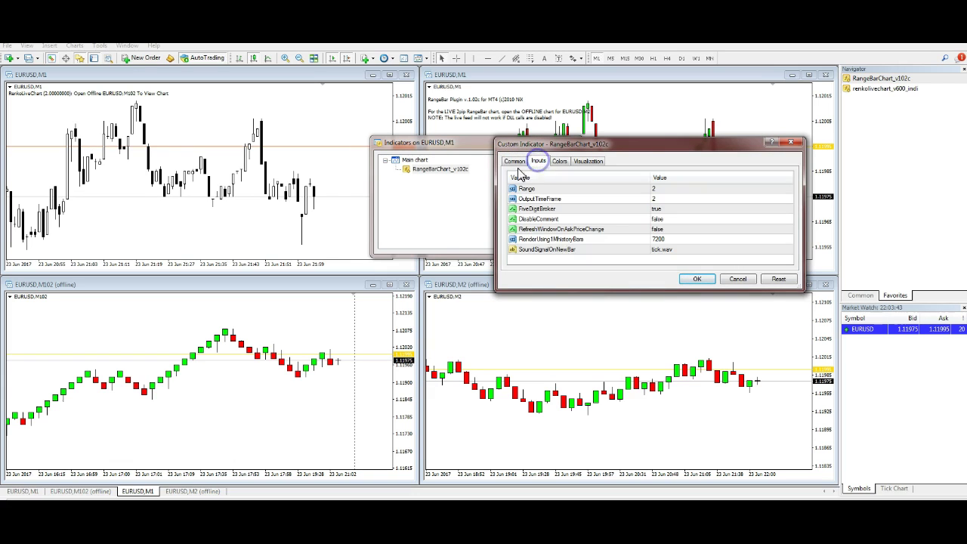
{"action": "left_click", "coordinate": [742, 278]}
- Close the range-bar settings unchanged, then browse the EURUSD,M2 and EURUSD,M102 offline histories without opening one
{"action": "left_click", "coordinate": [740, 280]}
{"action": "left_click", "coordinate": [563, 240]}
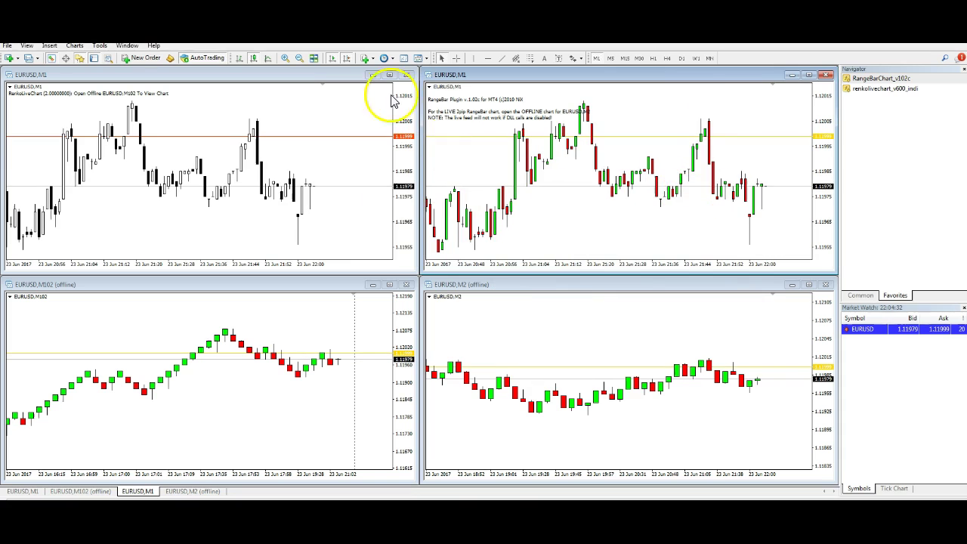
{"action": "left_click", "coordinate": [8, 47]}
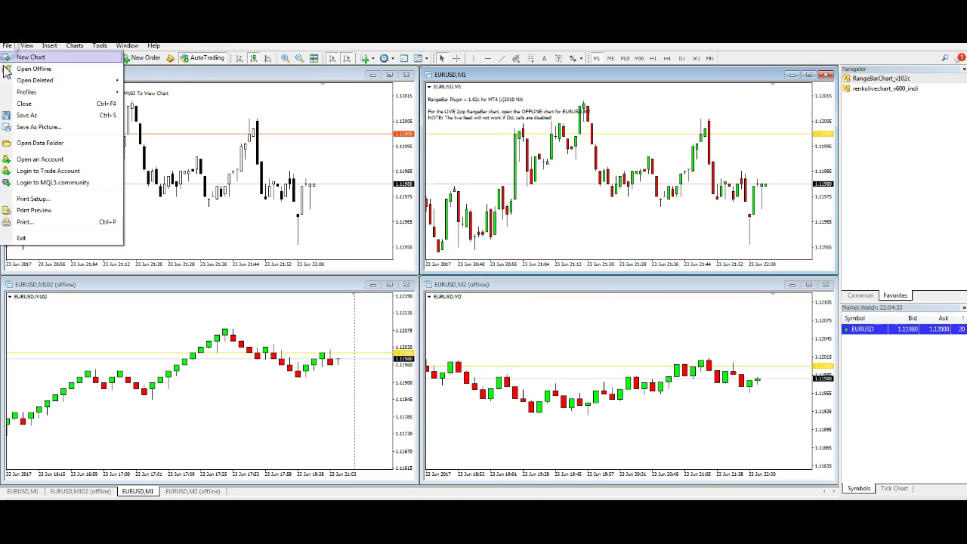
{"action": "left_click", "coordinate": [30, 66]}
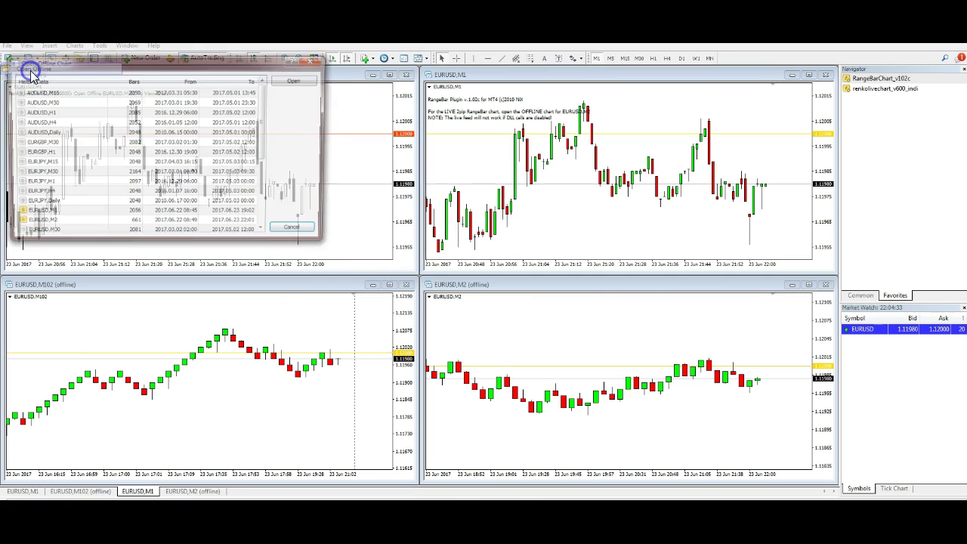
{"action": "scroll", "coordinate": [106, 208], "scroll_direction": "down", "scroll_amount": 2}
{"action": "left_click", "coordinate": [54, 164]}
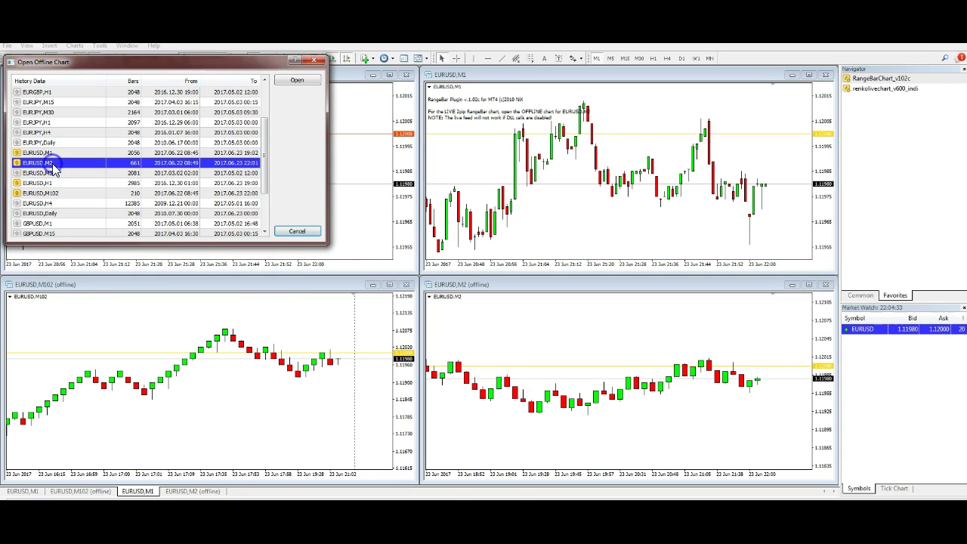
{"action": "left_click", "coordinate": [60, 194]}
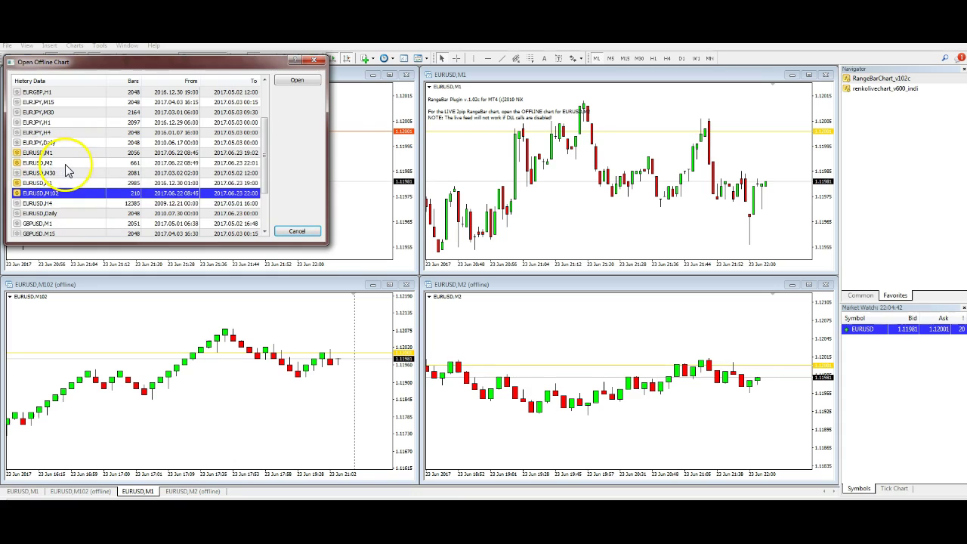
{"action": "left_click", "coordinate": [68, 163]}
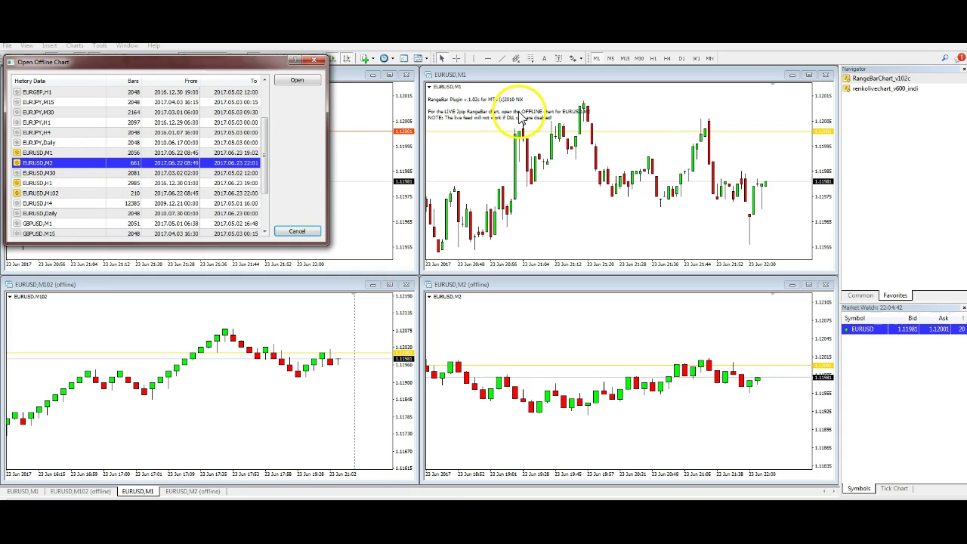
{"action": "left_click", "coordinate": [299, 231]}
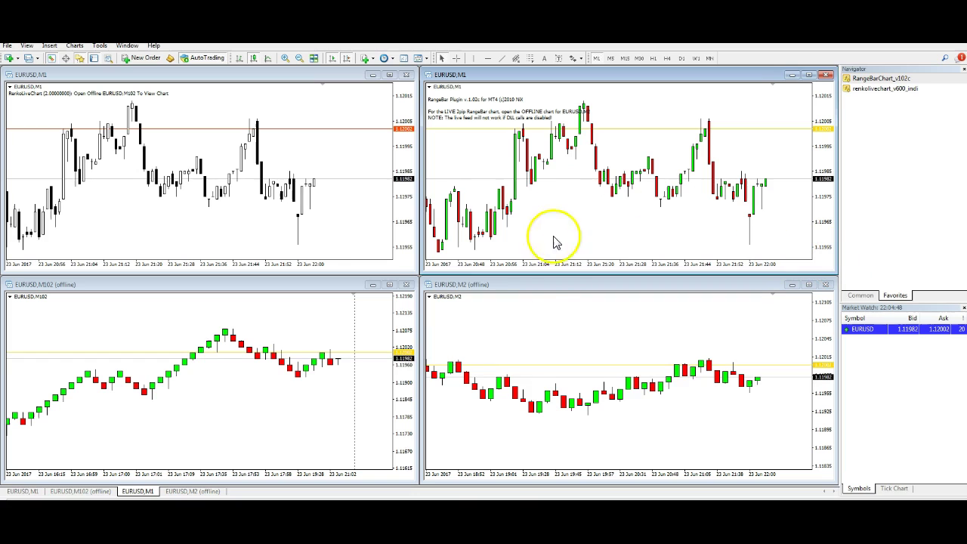
- Stretch the M102 chart's price scale and inspect the latest bricks near 1.1198 with the crosshair
{"action": "left_click_drag", "start_coordinate": [399, 325], "coordinate": [401, 324]}
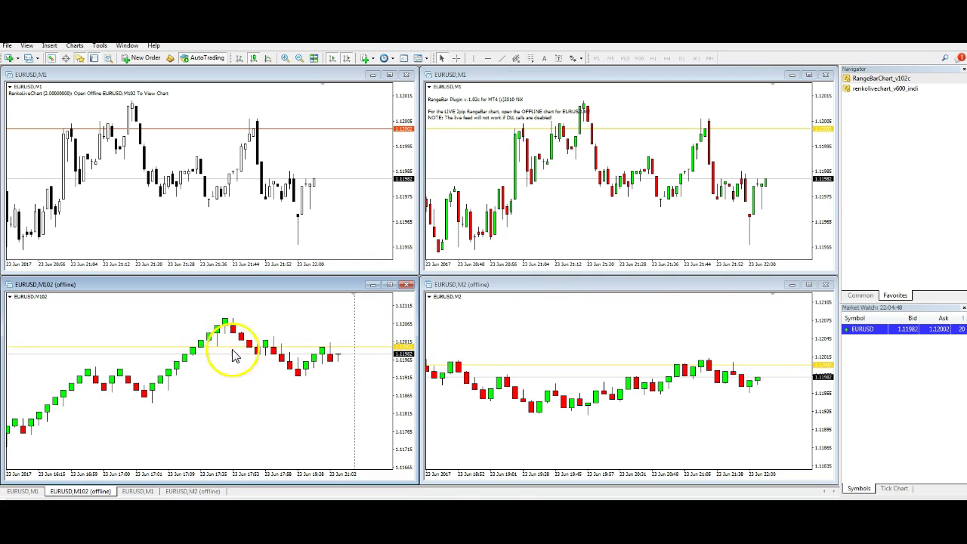
{"action": "middle_click", "coordinate": [205, 335]}
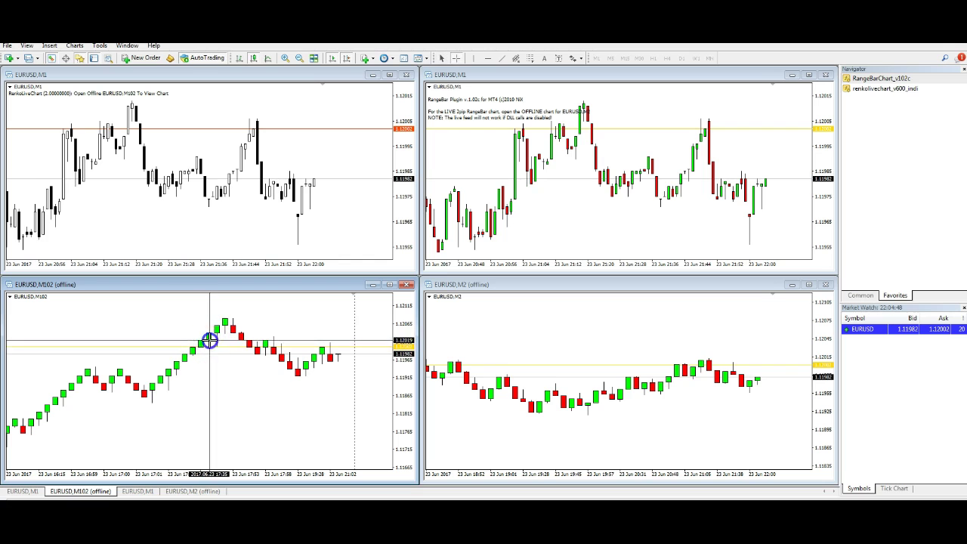
{"action": "left_click", "coordinate": [209, 340]}
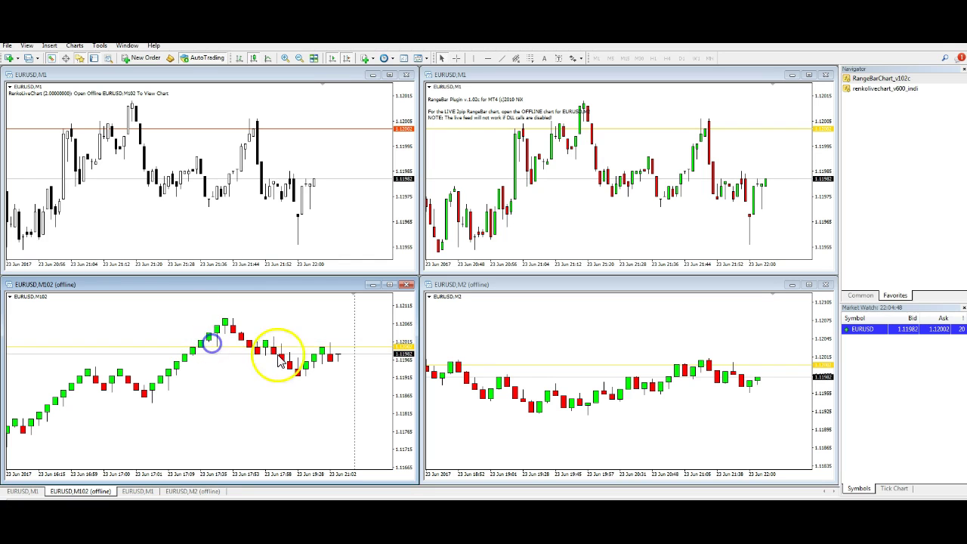
{"action": "middle_click", "coordinate": [336, 352]}
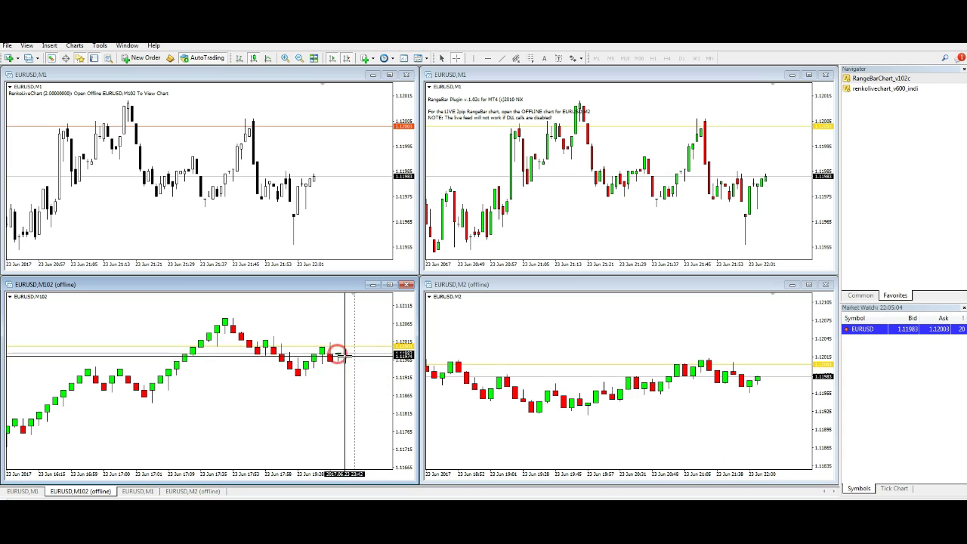
{"action": "mouse_move", "coordinate": [339, 356]}
{"action": "left_mouse_down"}
{"action": "mouse_move", "coordinate": [339, 347]}
{"action": "mouse_move", "coordinate": [334, 355]}
{"action": "left_mouse_up"}
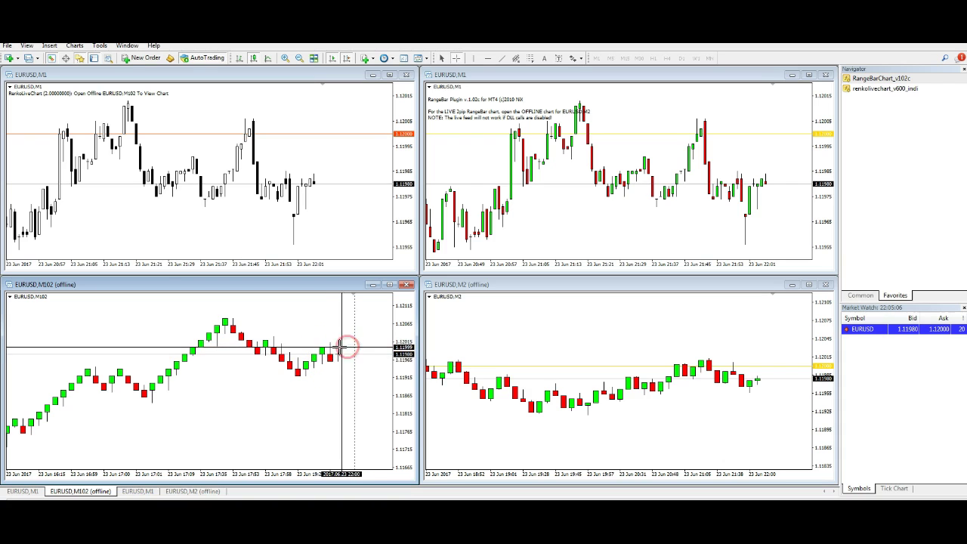
{"action": "left_click_drag", "start_coordinate": [344, 347], "coordinate": [340, 347]}
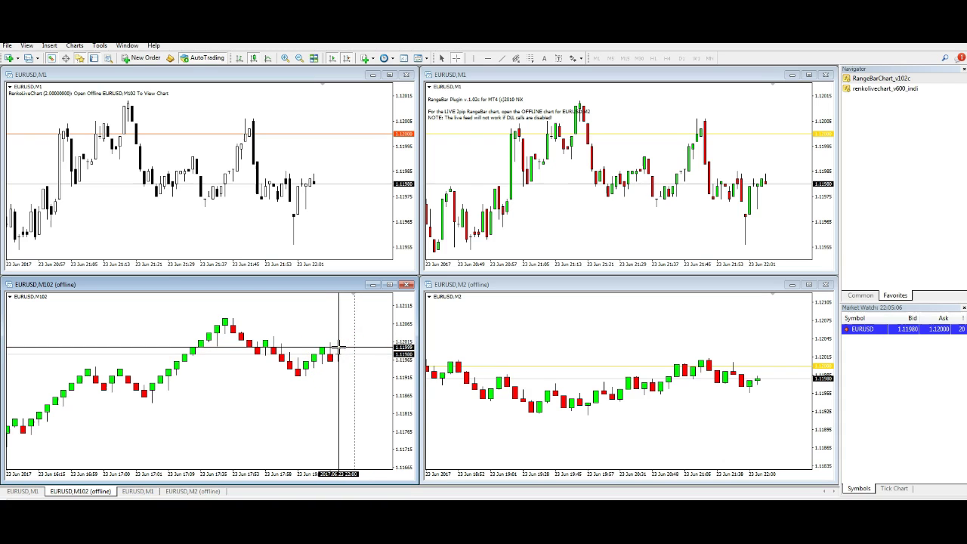
{"action": "mouse_move", "coordinate": [339, 347]}
{"action": "left_mouse_down"}
{"action": "mouse_move", "coordinate": [324, 346]}
{"action": "mouse_move", "coordinate": [365, 355]}
{"action": "mouse_move", "coordinate": [302, 335]}
{"action": "mouse_move", "coordinate": [332, 348]}
{"action": "mouse_move", "coordinate": [341, 340]}
{"action": "mouse_move", "coordinate": [341, 353]}
{"action": "mouse_move", "coordinate": [345, 341]}
{"action": "mouse_move", "coordinate": [443, 385]}
{"action": "mouse_move", "coordinate": [339, 340]}
{"action": "left_mouse_up"}
- Try a black template, then a blue-and-white-line template, on the M102 Renko chart
{"action": "left_click", "coordinate": [261, 326]}
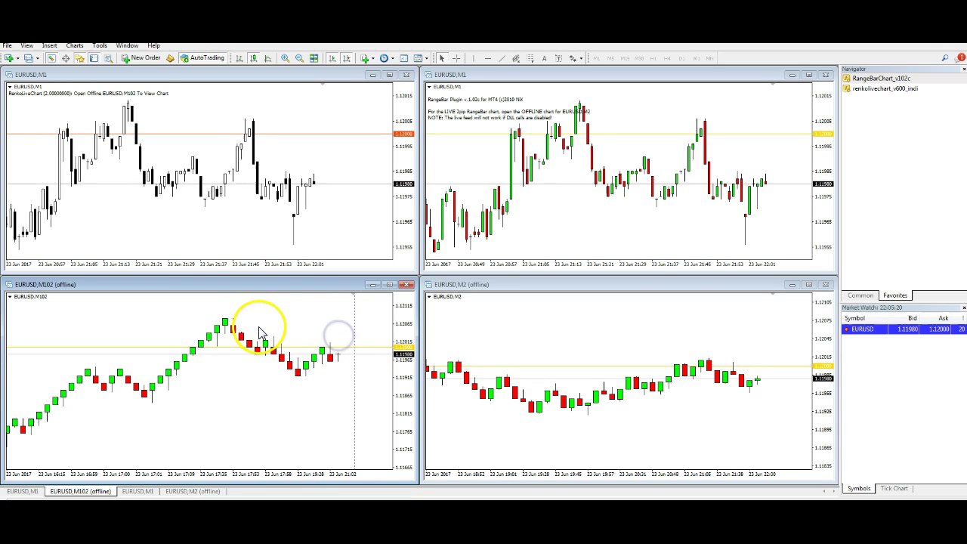
{"action": "left_click", "coordinate": [423, 64]}
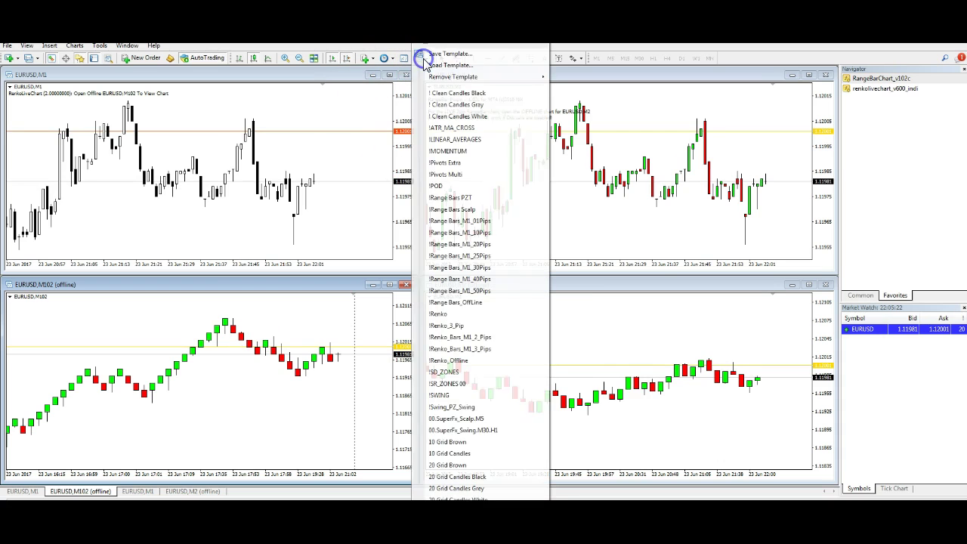
{"action": "left_click", "coordinate": [464, 94]}
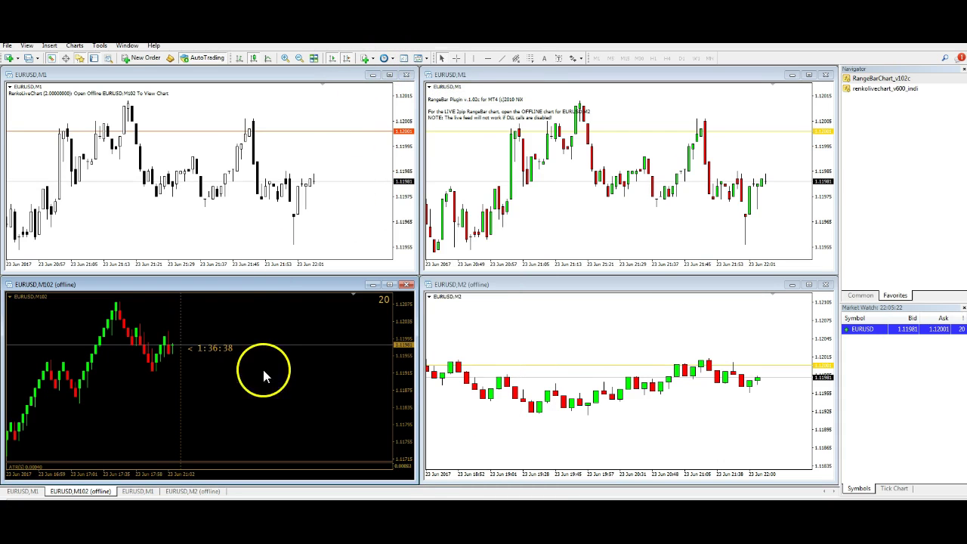
{"action": "left_click", "coordinate": [421, 62]}
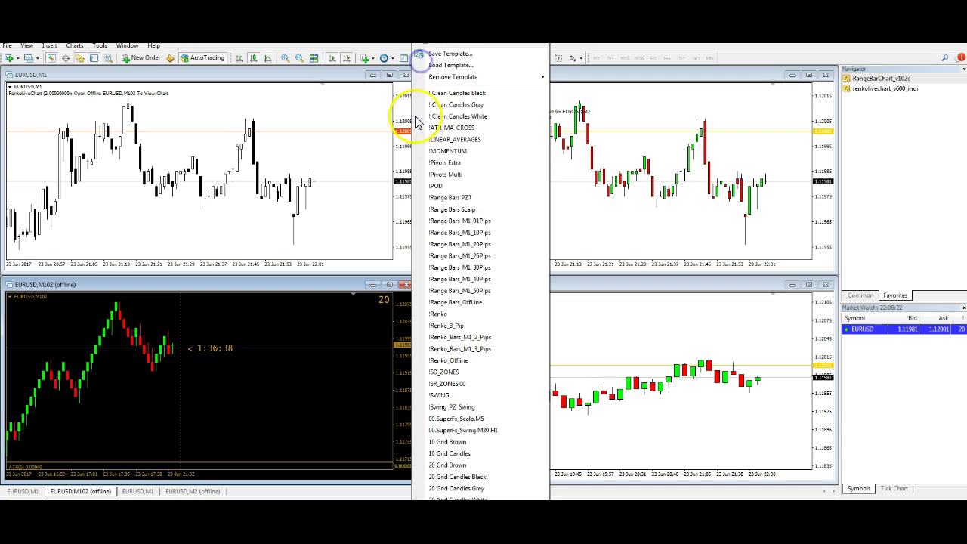
{"action": "left_click", "coordinate": [465, 138]}
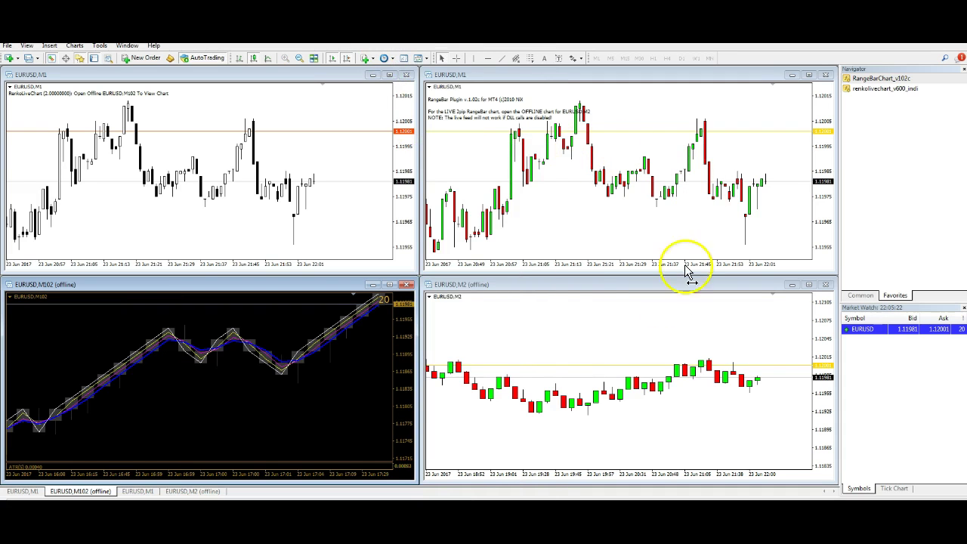
- Apply the 20 Grid Brown template and zoom in to enlarge the Renko bricks
{"action": "left_click", "coordinate": [421, 62]}
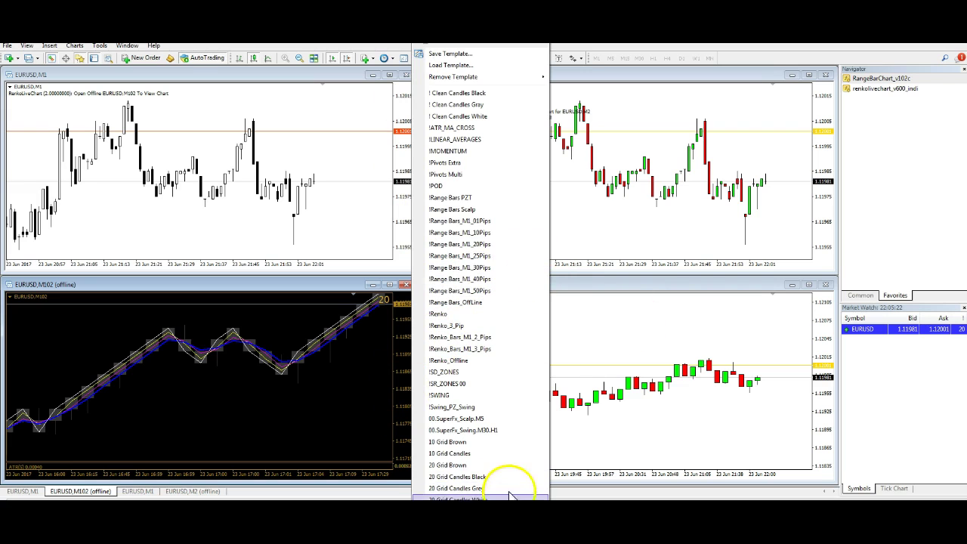
{"action": "left_click", "coordinate": [459, 465]}
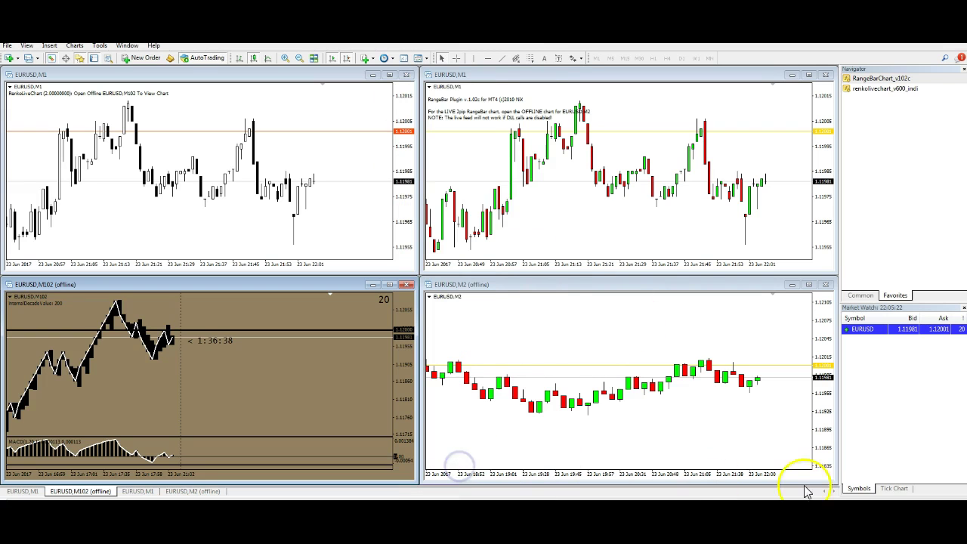
{"action": "left_click_drag", "start_coordinate": [161, 384], "coordinate": [280, 420]}
{"action": "key", "text": "plus"}
{"action": "key", "text": "plus"}
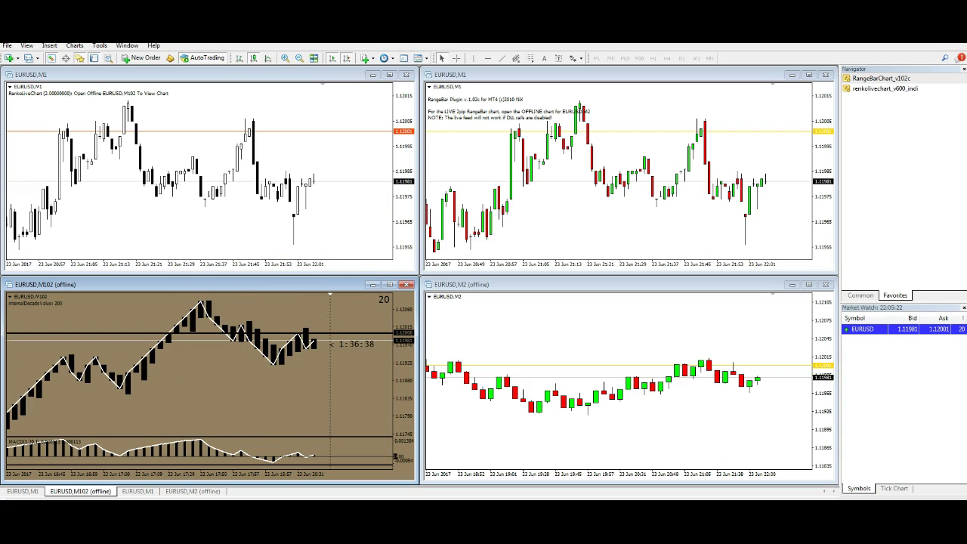
{"action": "left_click", "coordinate": [426, 60]}
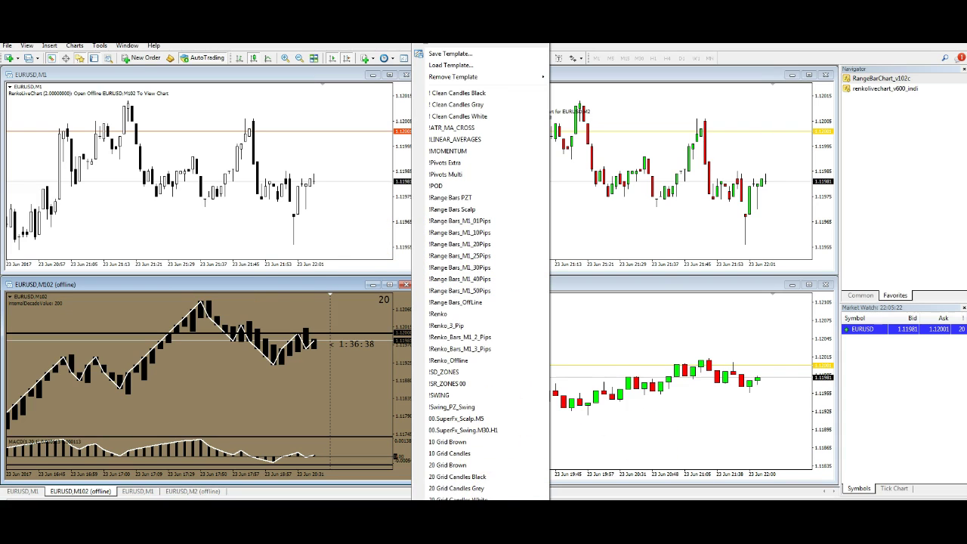
{"action": "key", "text": "Escape"}
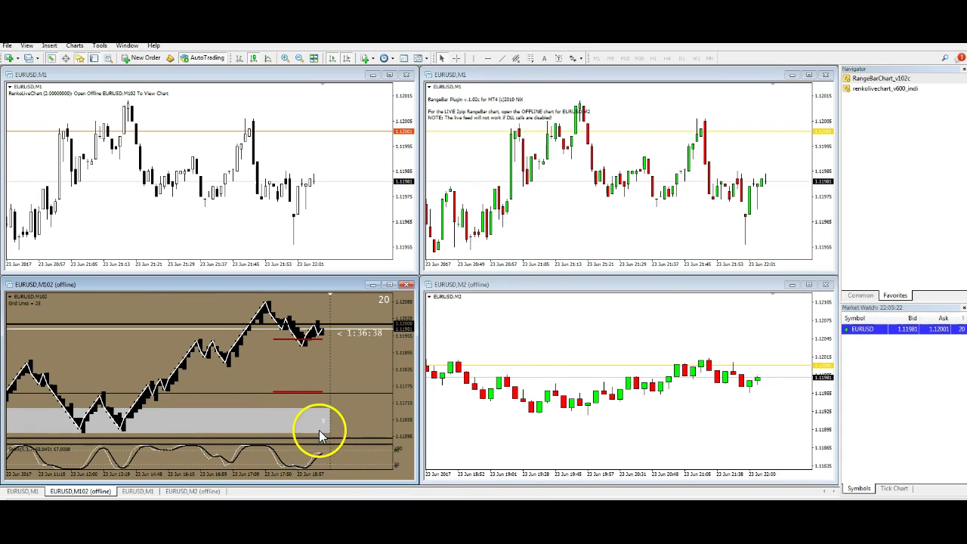
- Remove the stochastic indicator panel from the M102 Renko chart
{"action": "right_click", "coordinate": [257, 442]}
{"action": "key", "text": "Escape"}
{"action": "right_click", "coordinate": [254, 448]}
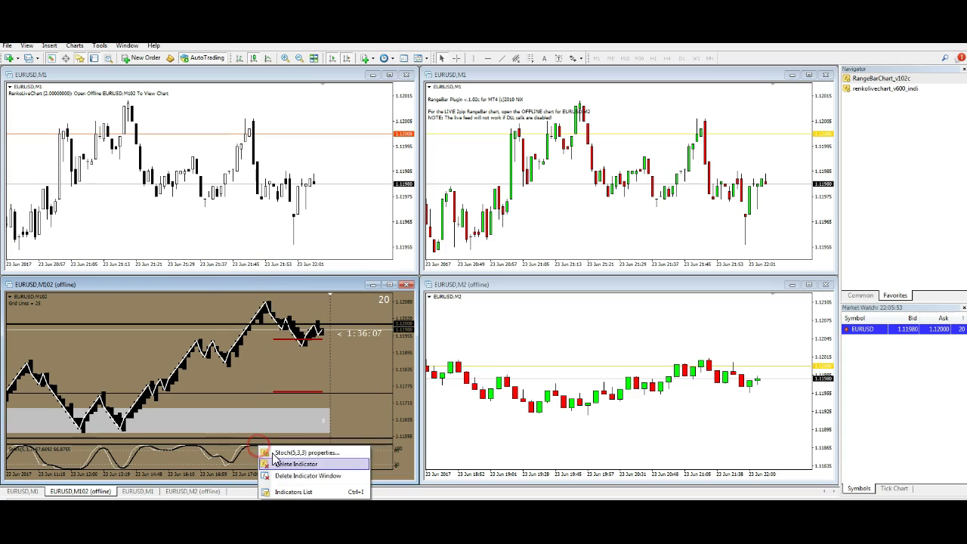
{"action": "right_click", "coordinate": [247, 448]}
{"action": "left_click", "coordinate": [269, 466]}
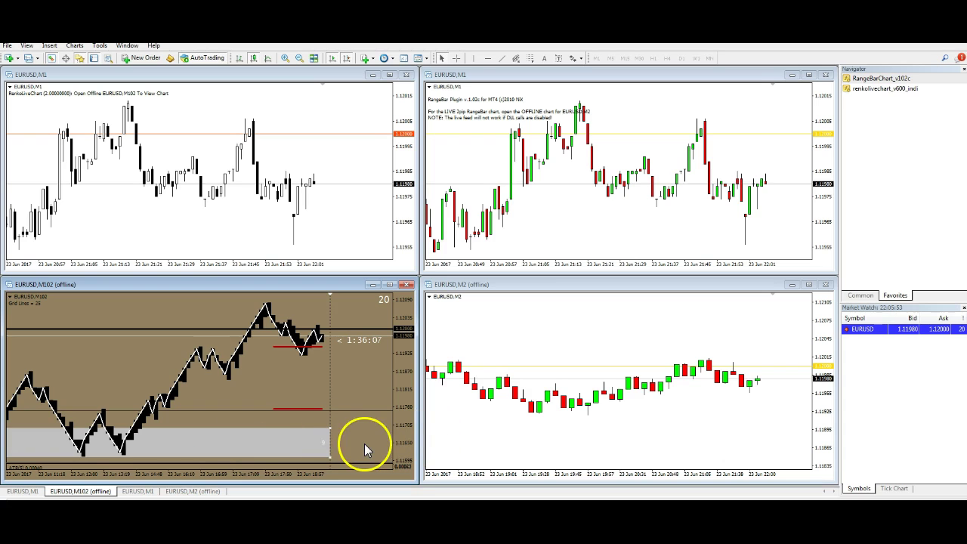
- Use the mouse wheel over the M102 chart to zoom in so the bricks widen
{"action": "scroll", "coordinate": [321, 439], "scroll_direction": "down", "scroll_amount": 5}
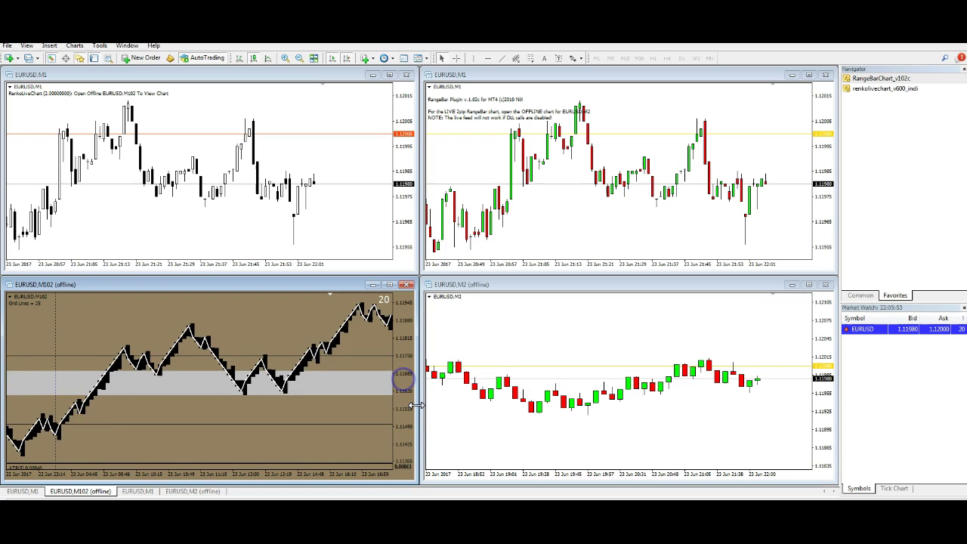
{"action": "scroll", "coordinate": [415, 405], "scroll_direction": "down", "scroll_amount": 2}
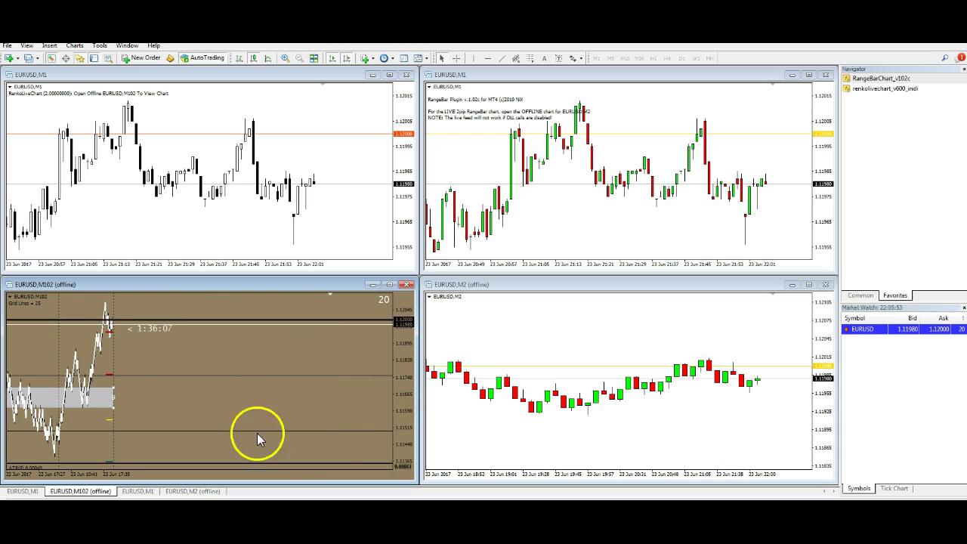
{"action": "left_click", "coordinate": [389, 421]}
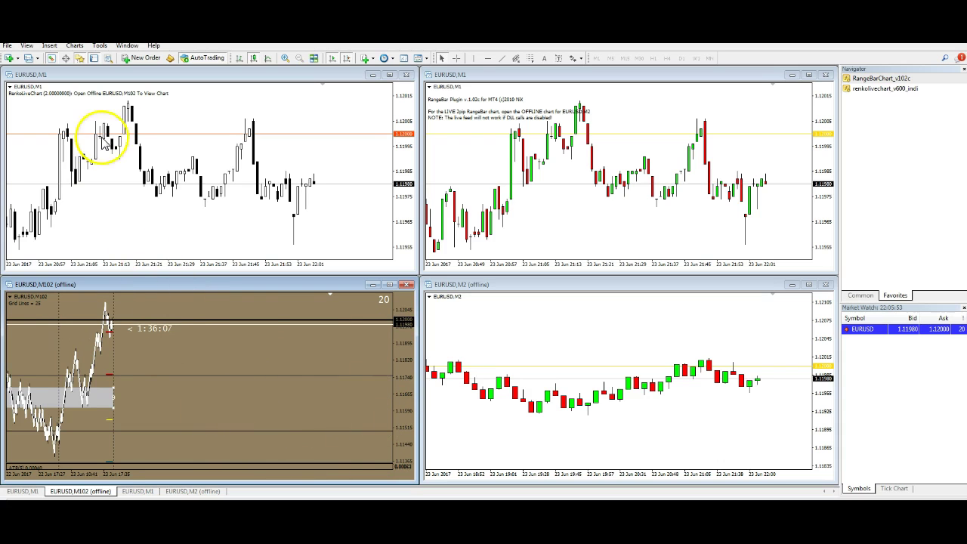
{"action": "scroll", "coordinate": [274, 384], "scroll_direction": "up", "scroll_amount": 3}
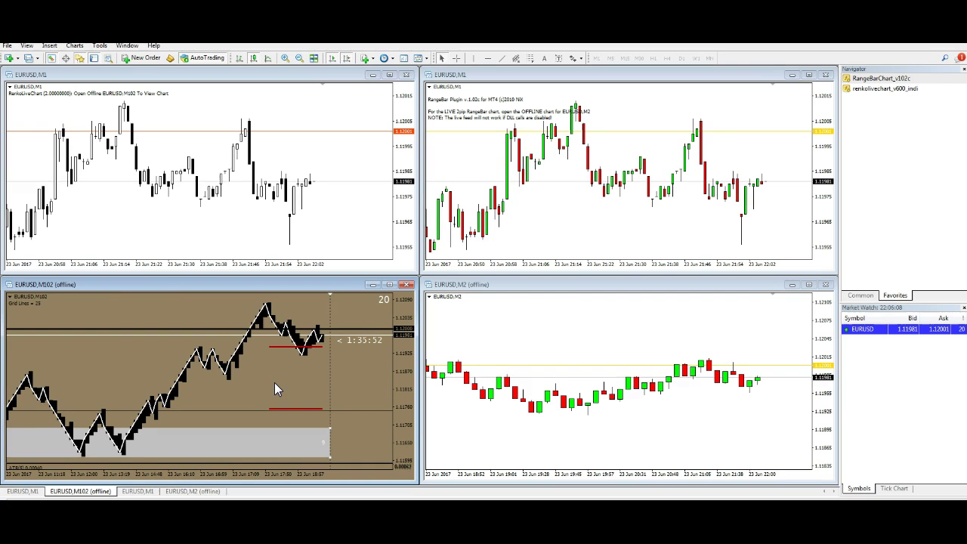
- Try the grey-background candle template, then the !MOMENTUM template, on the Renko chart
{"action": "left_click", "coordinate": [424, 62]}
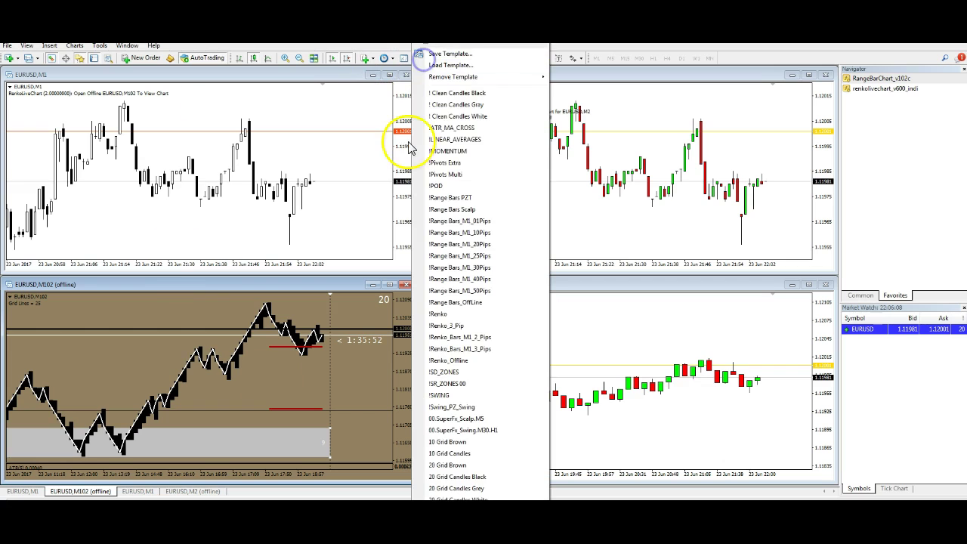
{"action": "left_click", "coordinate": [474, 105]}
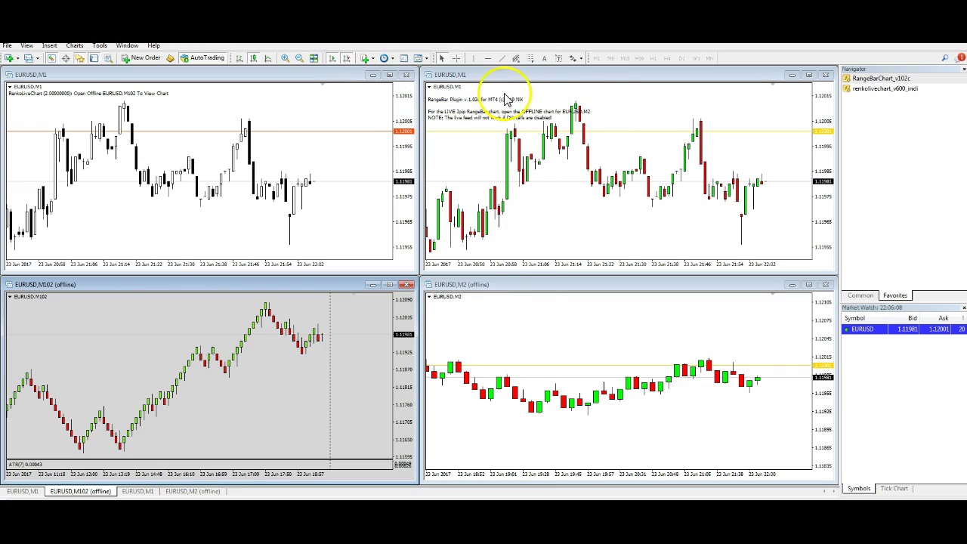
{"action": "left_click", "coordinate": [424, 63]}
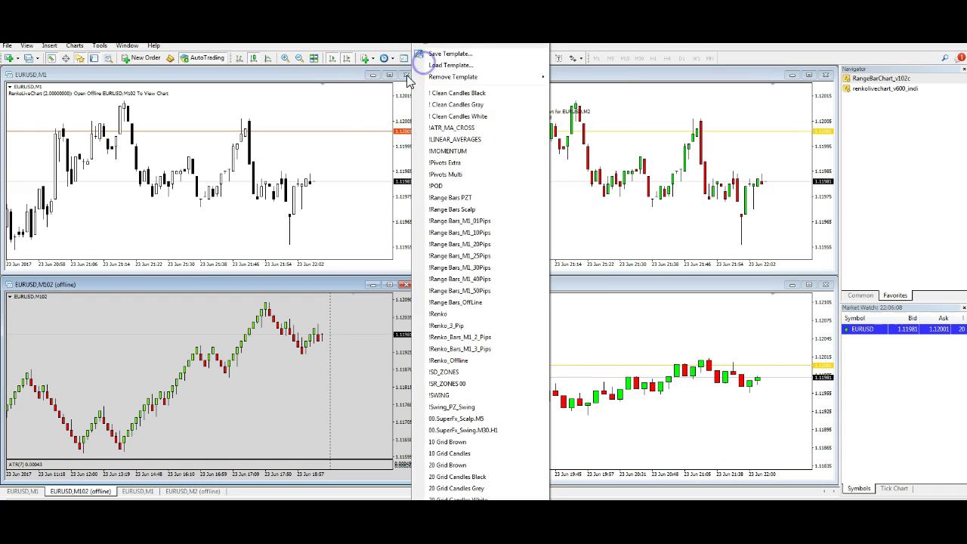
{"action": "left_click", "coordinate": [457, 151]}
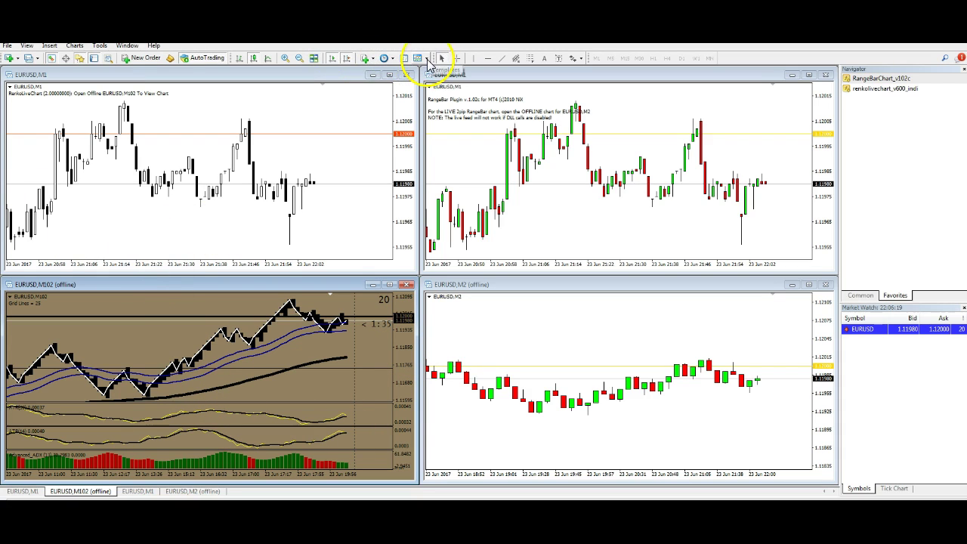
- Apply the black template with signal arrows and a hatched channel to the Renko chart
{"action": "left_click", "coordinate": [423, 59]}
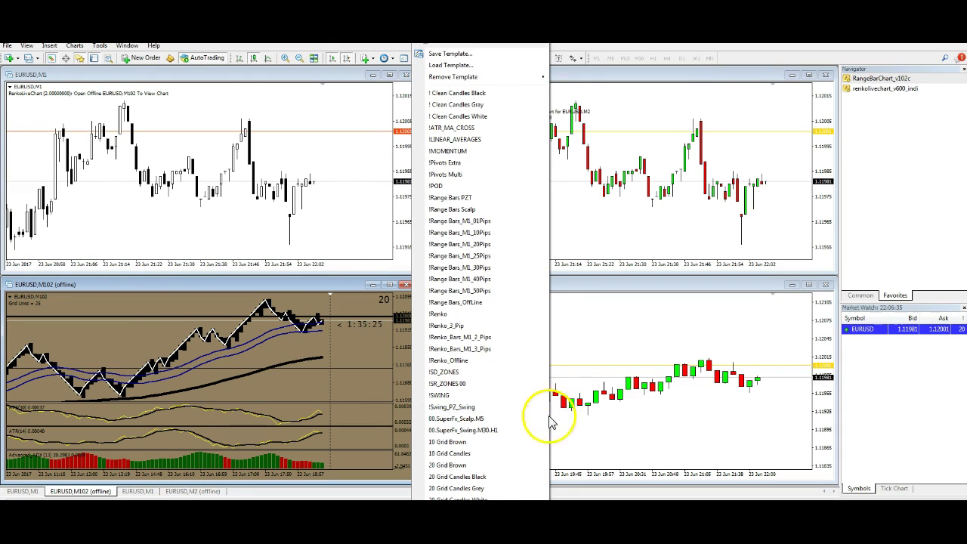
{"action": "left_click", "coordinate": [460, 409]}
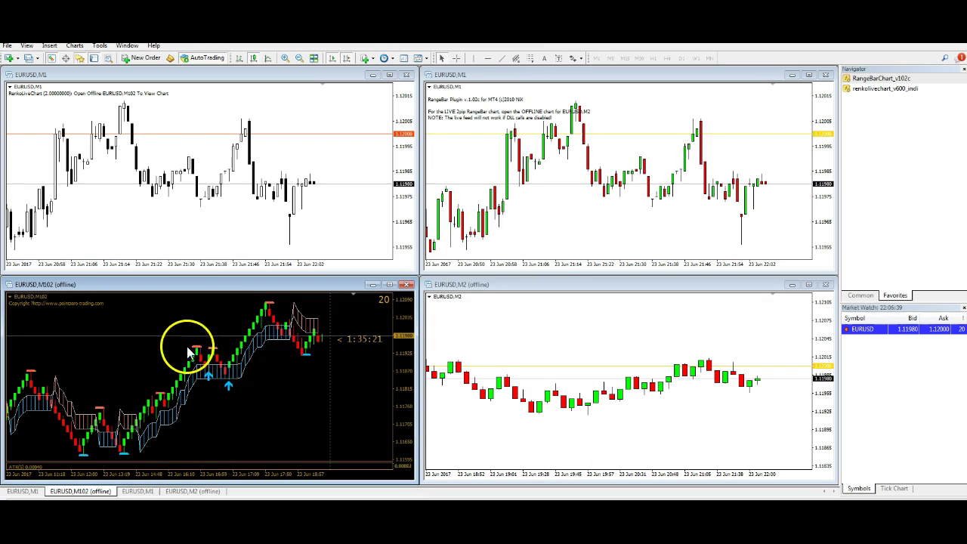
{"action": "right_click", "coordinate": [253, 58]}
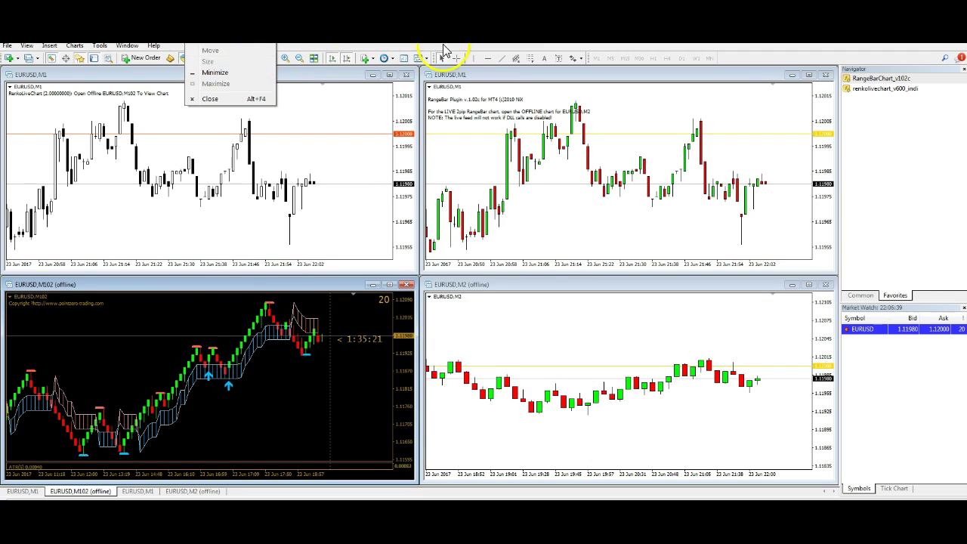
{"action": "left_click", "coordinate": [424, 58]}
{"action": "left_click", "coordinate": [423, 58]}
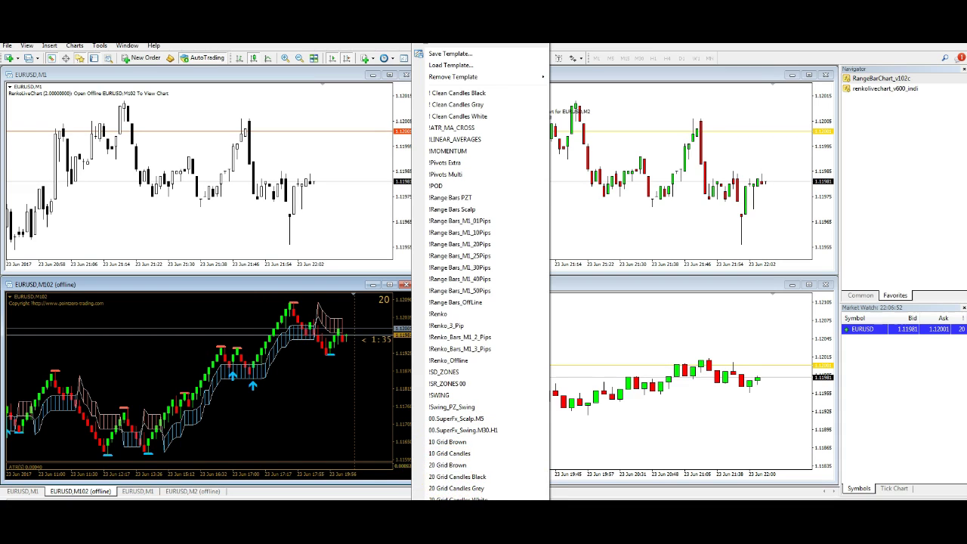
- Apply the Superscalper template from the templates list to the M102 Renko chart
{"action": "scroll", "coordinate": [481, 272], "scroll_direction": "down", "scroll_amount": 8}
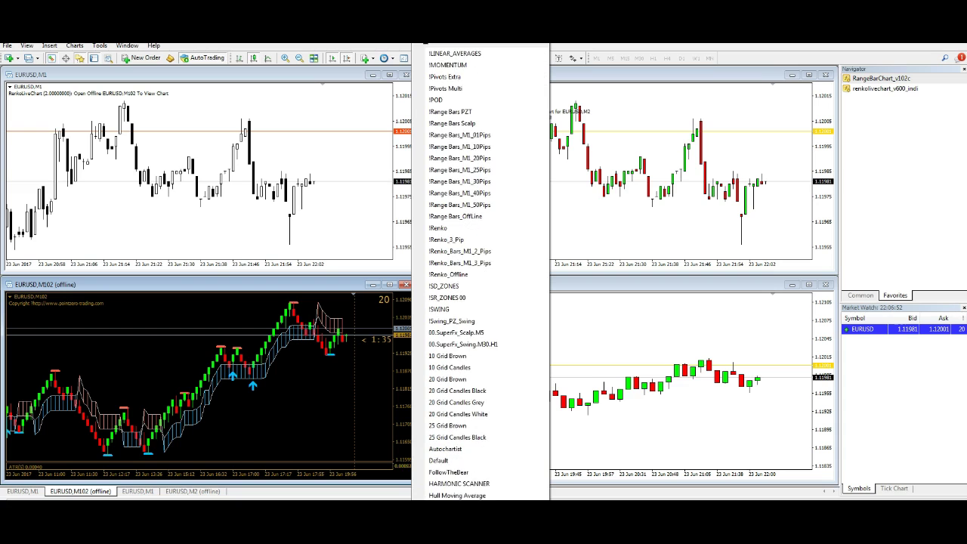
{"action": "scroll", "coordinate": [481, 272], "scroll_direction": "down", "scroll_amount": 6}
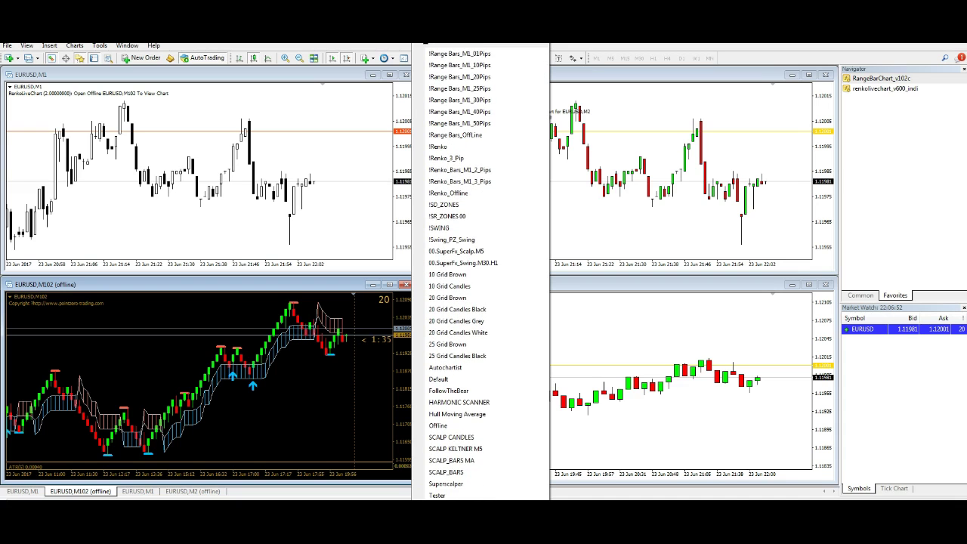
{"action": "left_click", "coordinate": [448, 484]}
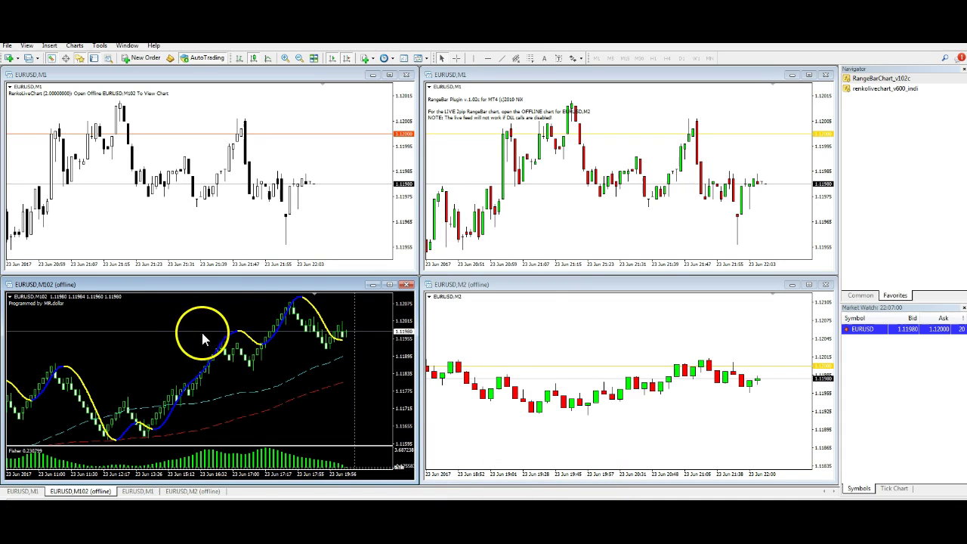
- Read brick prices with the crosshair and drag the chart to show the latest bricks
{"action": "middle_click", "coordinate": [248, 324]}
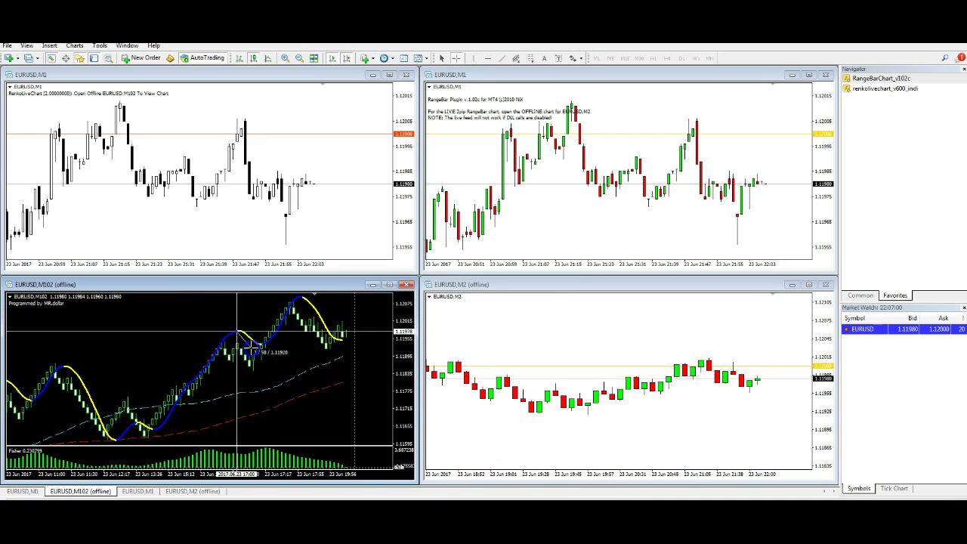
{"action": "left_click", "coordinate": [238, 345]}
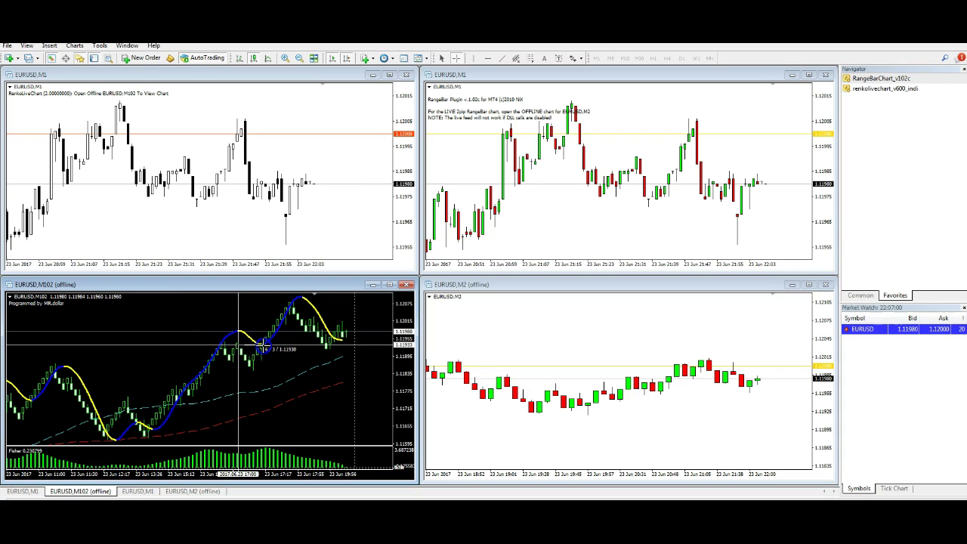
{"action": "middle_click", "coordinate": [273, 344]}
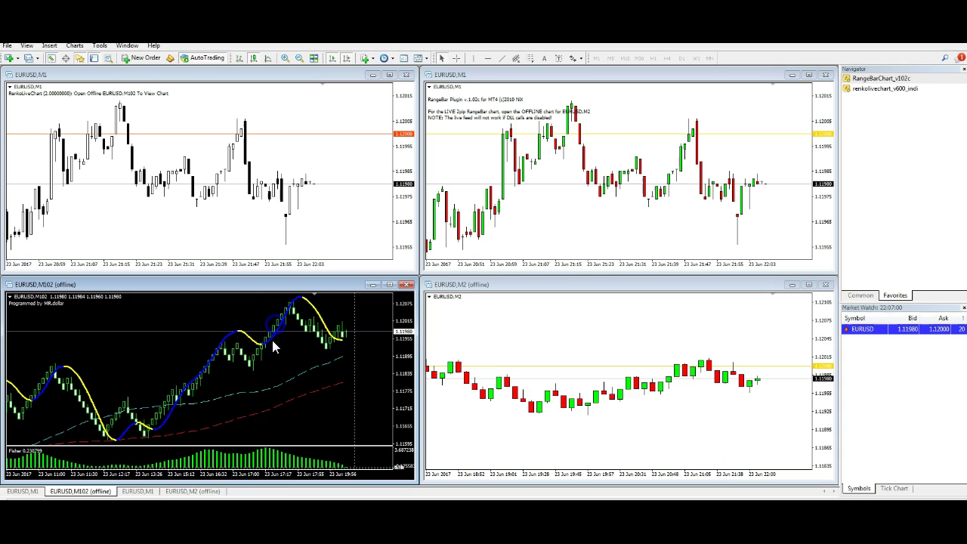
{"action": "left_click", "coordinate": [266, 339]}
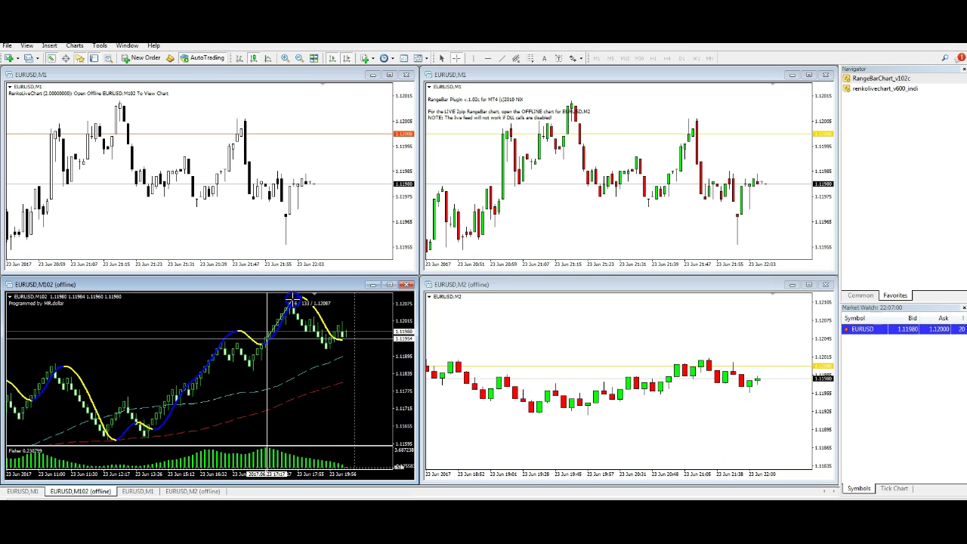
{"action": "left_click_drag", "start_coordinate": [289, 308], "coordinate": [263, 292]}
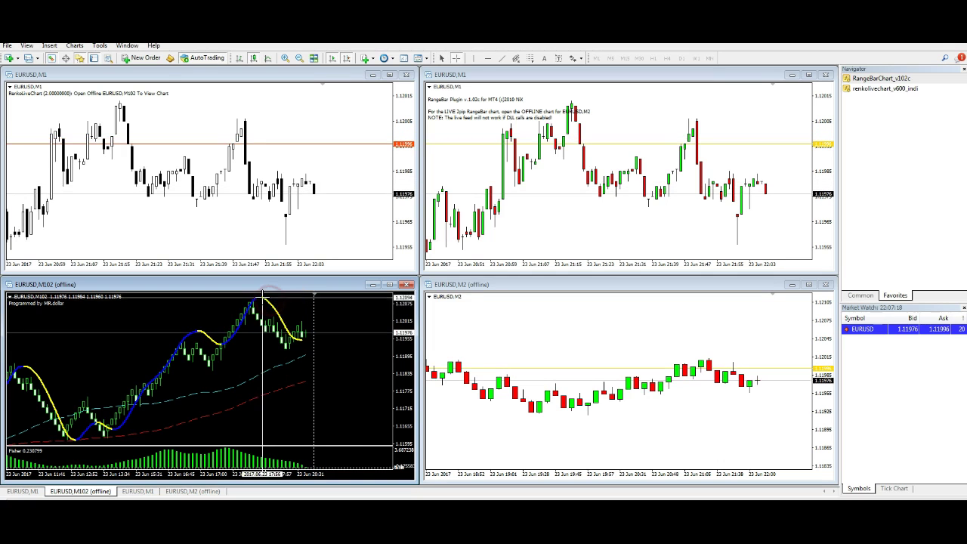
{"action": "left_click", "coordinate": [262, 325]}
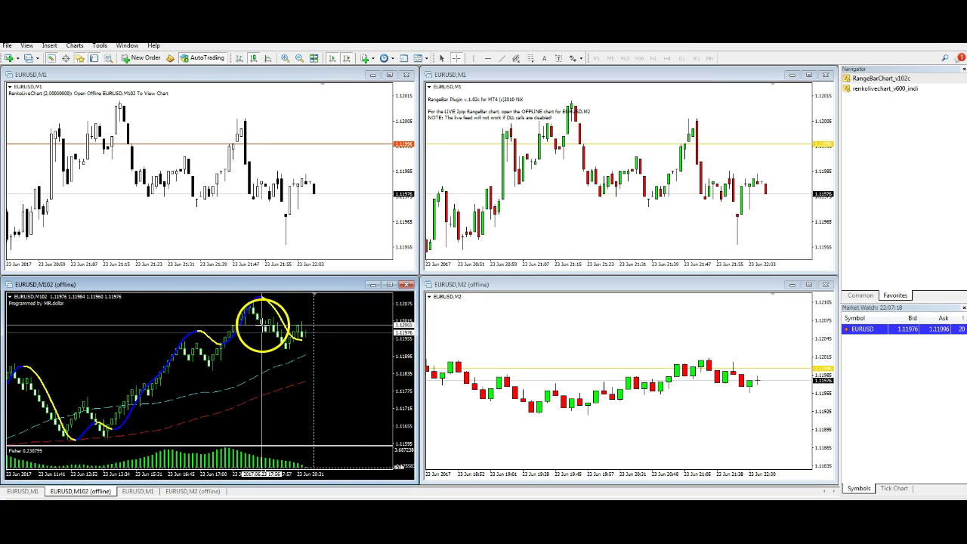
{"action": "left_click_drag", "start_coordinate": [262, 325], "coordinate": [294, 358]}
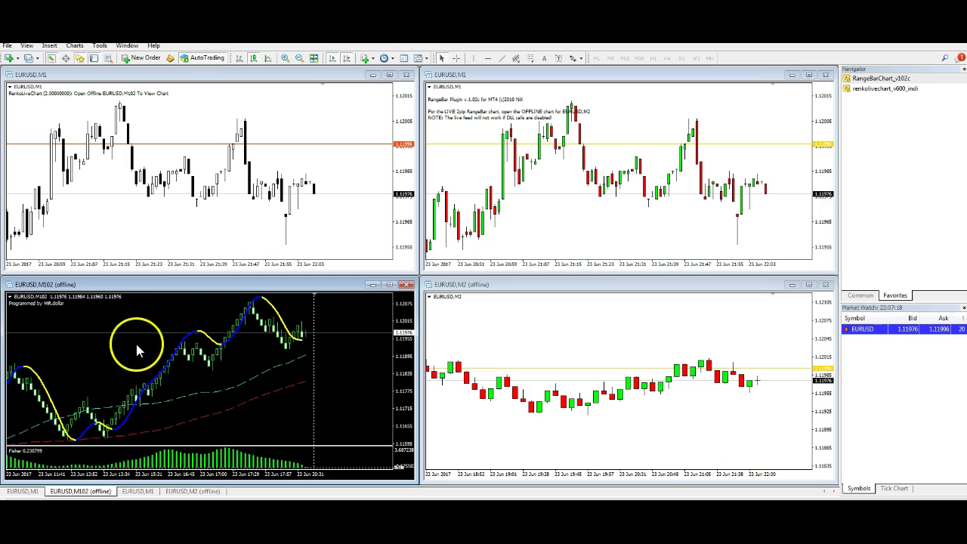
{"action": "left_click_drag", "start_coordinate": [287, 367], "coordinate": [409, 400]}
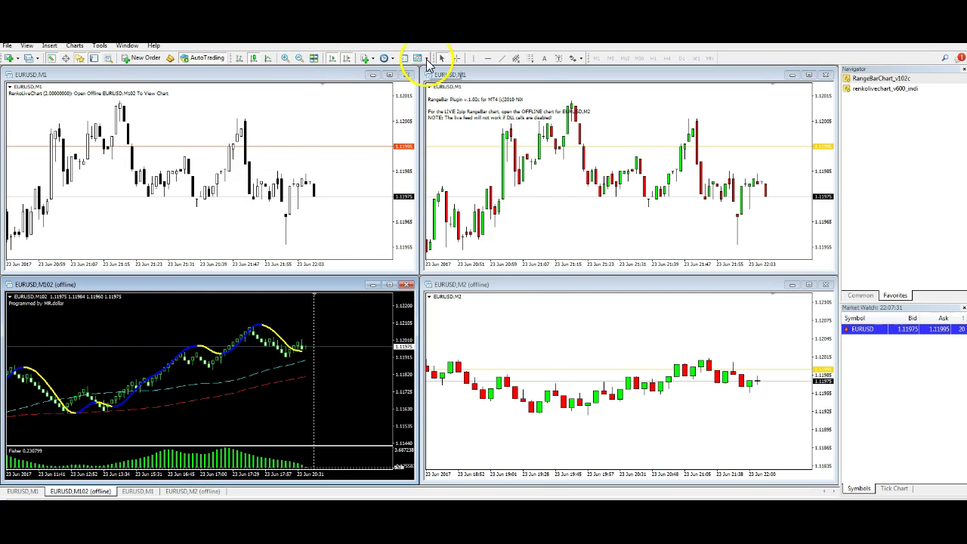
- Apply the ! Clean Candles White template to the Renko chart and adjust its zoom
{"action": "left_click", "coordinate": [427, 61]}
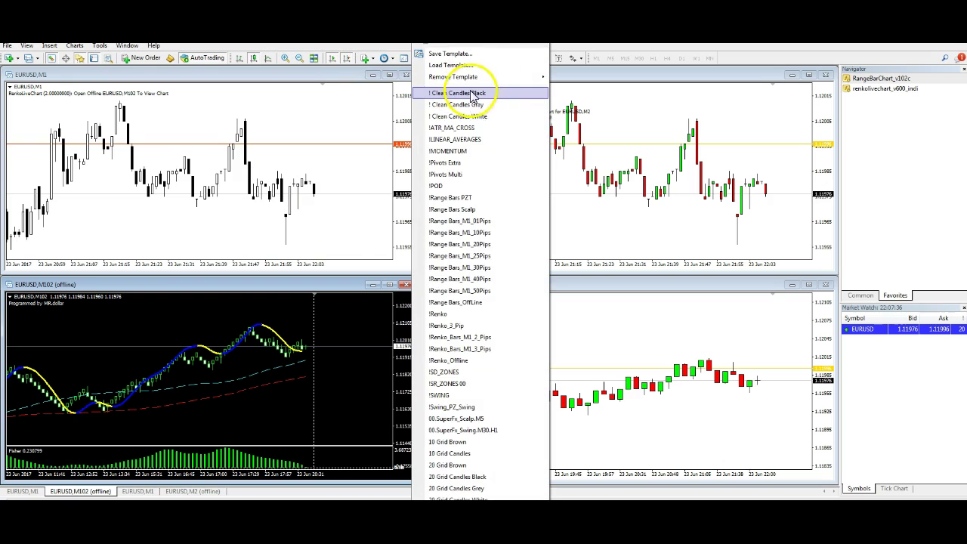
{"action": "left_click", "coordinate": [459, 114]}
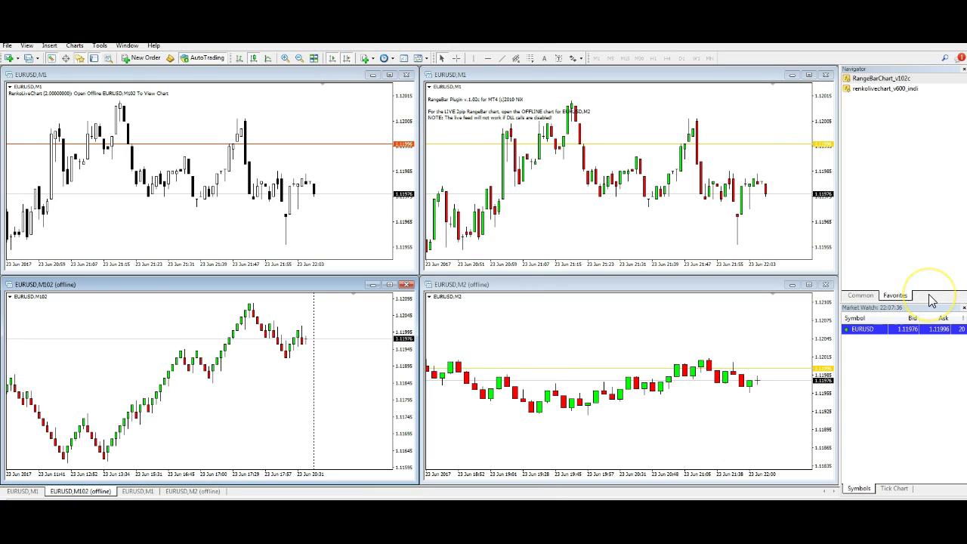
{"action": "left_click", "coordinate": [323, 377]}
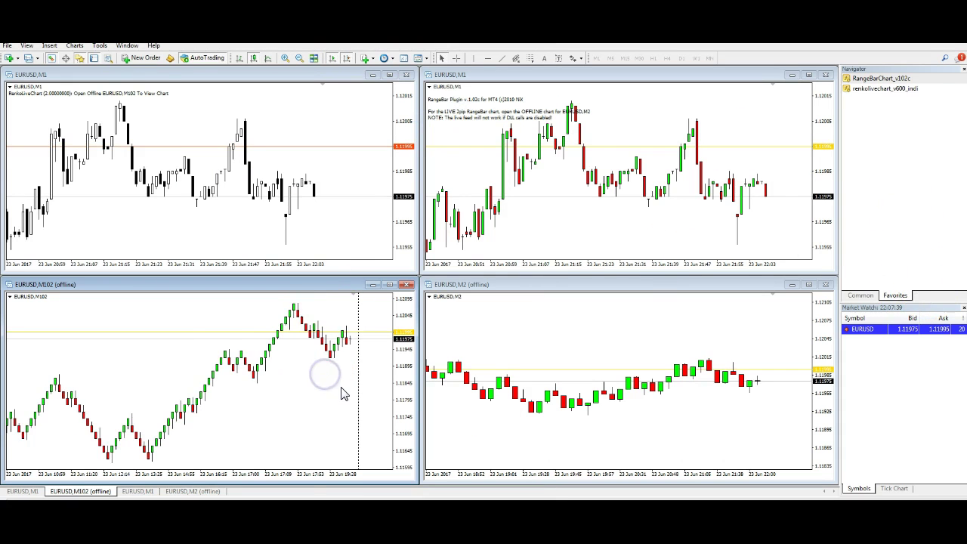
{"action": "key", "text": "plus"}
- Zoom the range-bar chart, then activate the upper-right and top-left live M1 charts
{"action": "key", "text": "plus"}
{"action": "key", "text": "minus"}
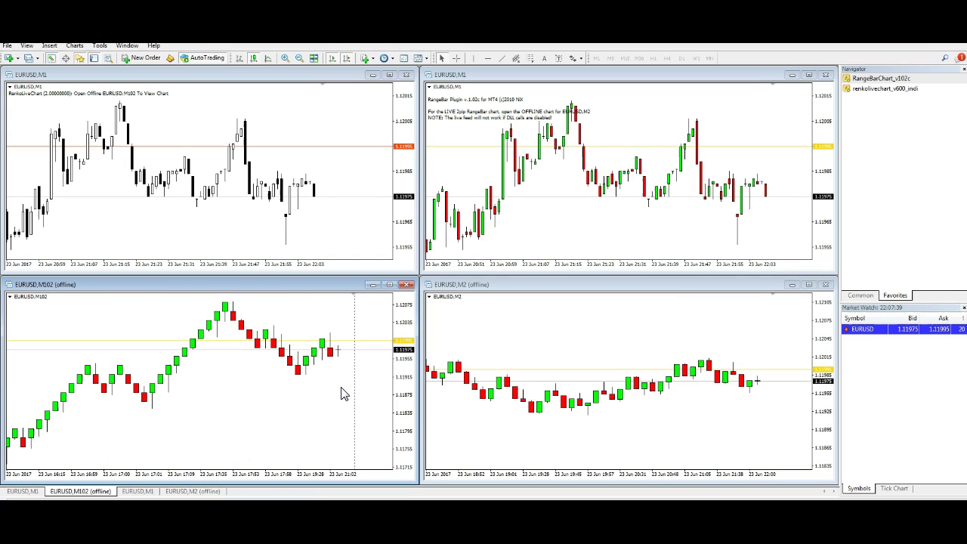
{"action": "left_click", "coordinate": [826, 352]}
{"action": "key", "text": "plus"}
{"action": "key", "text": "plus"}
{"action": "key", "text": "minus"}
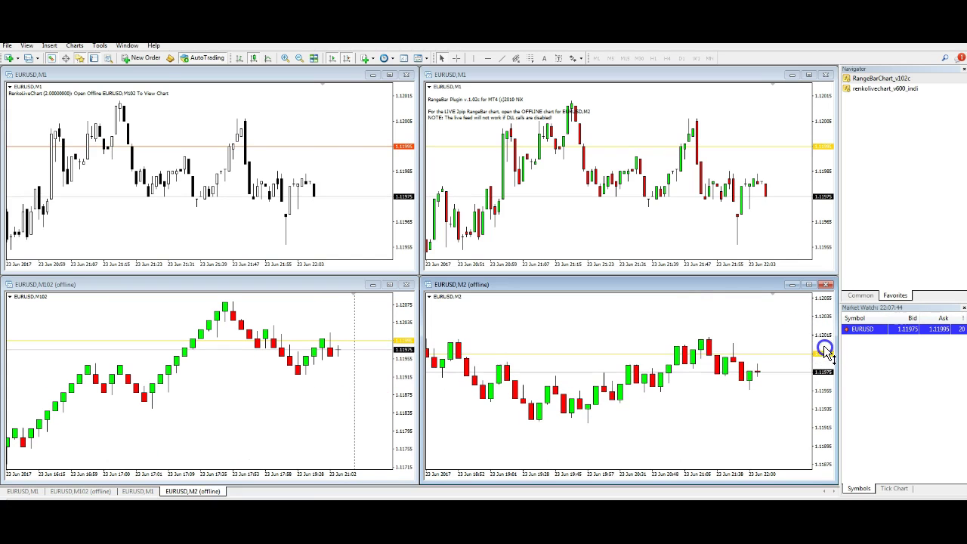
{"action": "left_click", "coordinate": [816, 156]}
{"action": "left_click", "coordinate": [770, 173]}
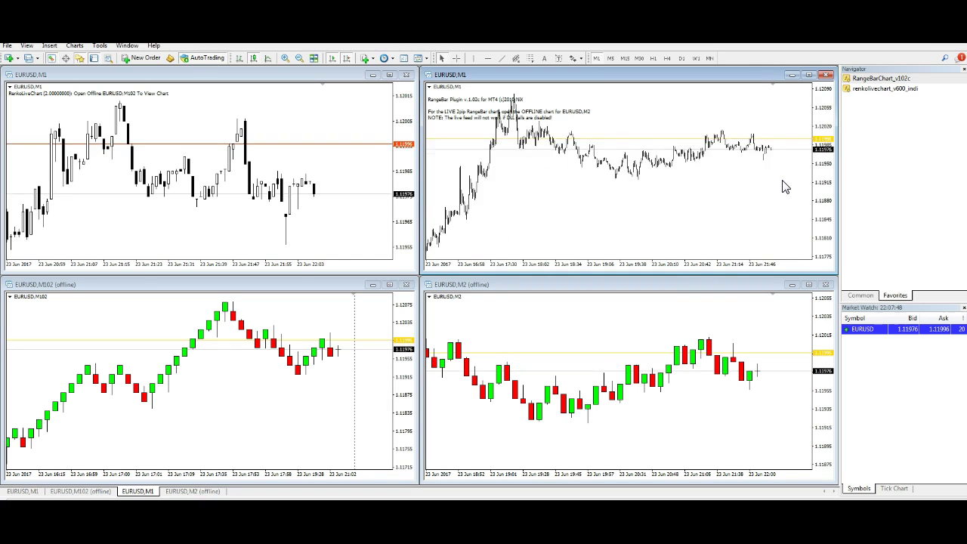
{"action": "left_click", "coordinate": [349, 174]}
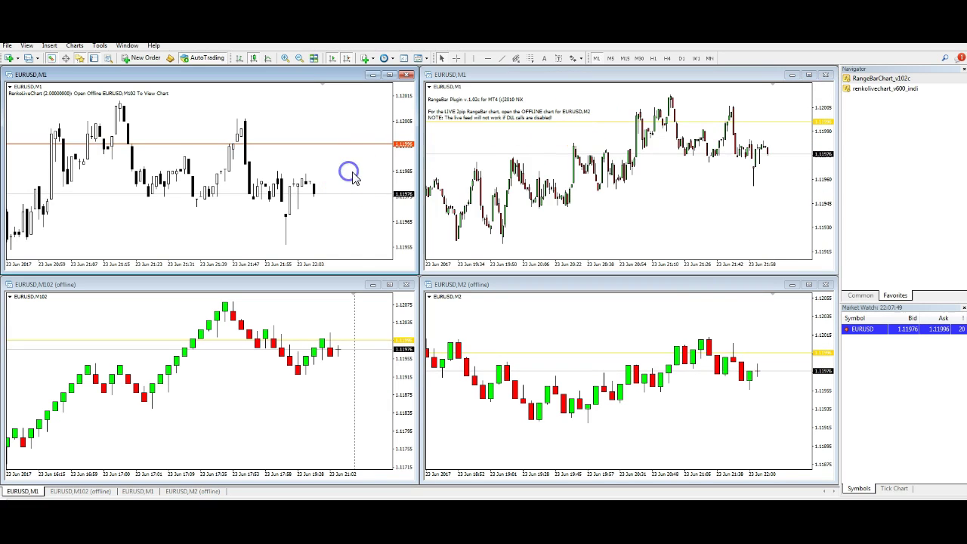